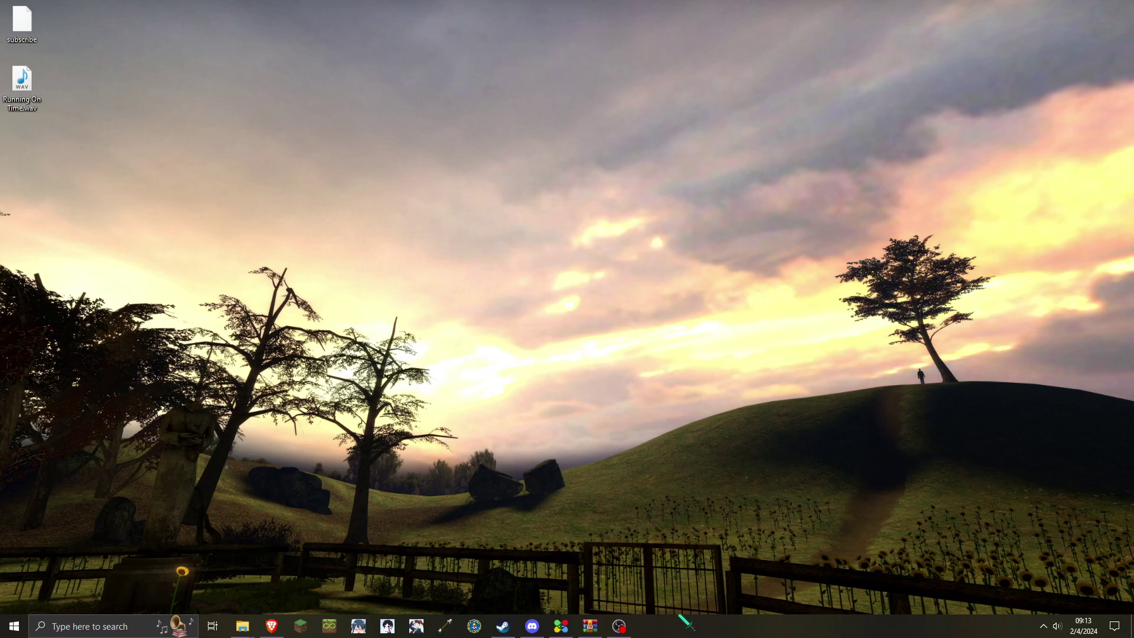
# - Check the CPU performance details in Task Manager for whether virtualization is enabled, and close Task Manager
pyautogui.rightClick(681, 635)
pyautogui.click(713, 580)
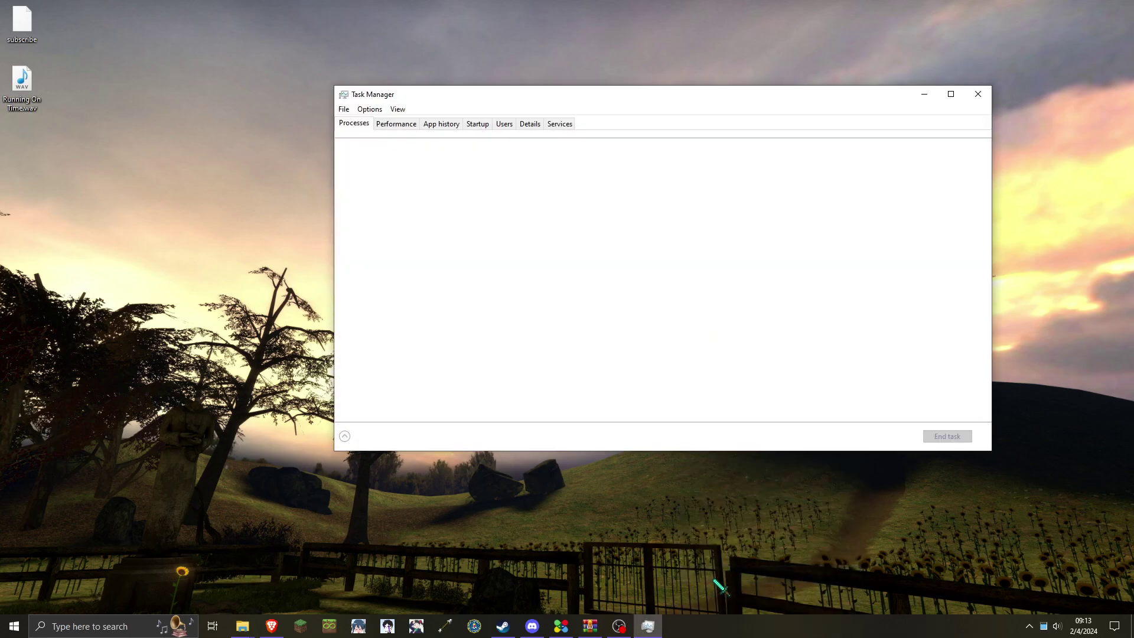
pyautogui.click(395, 124)
pyautogui.moveTo(493, 96); pyautogui.dragTo(403, 97)
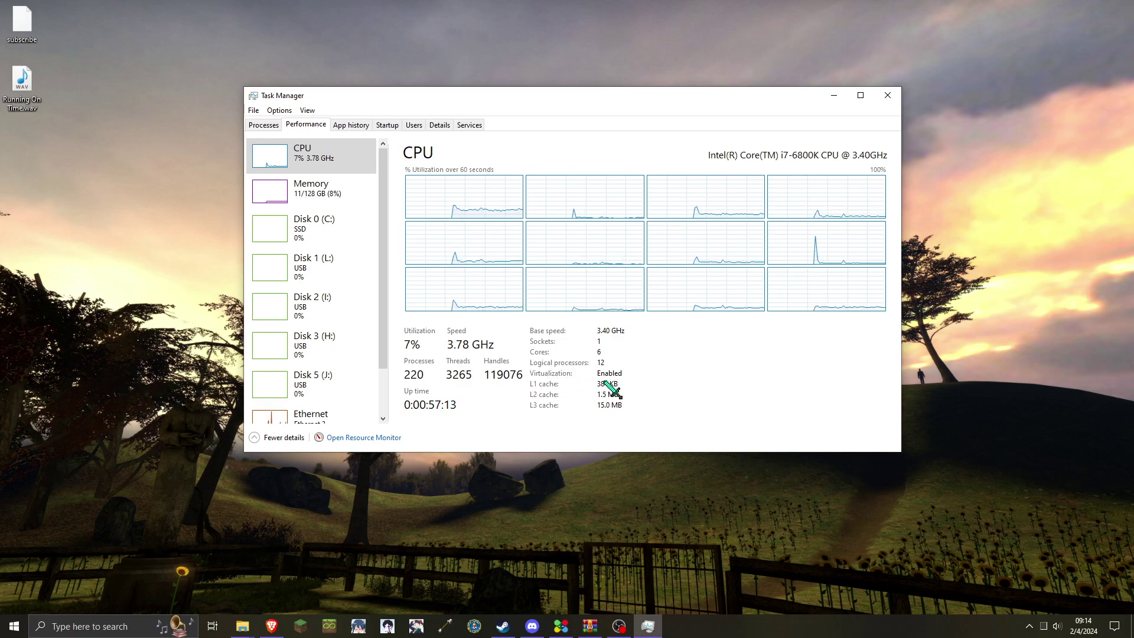
pyautogui.click(887, 95)
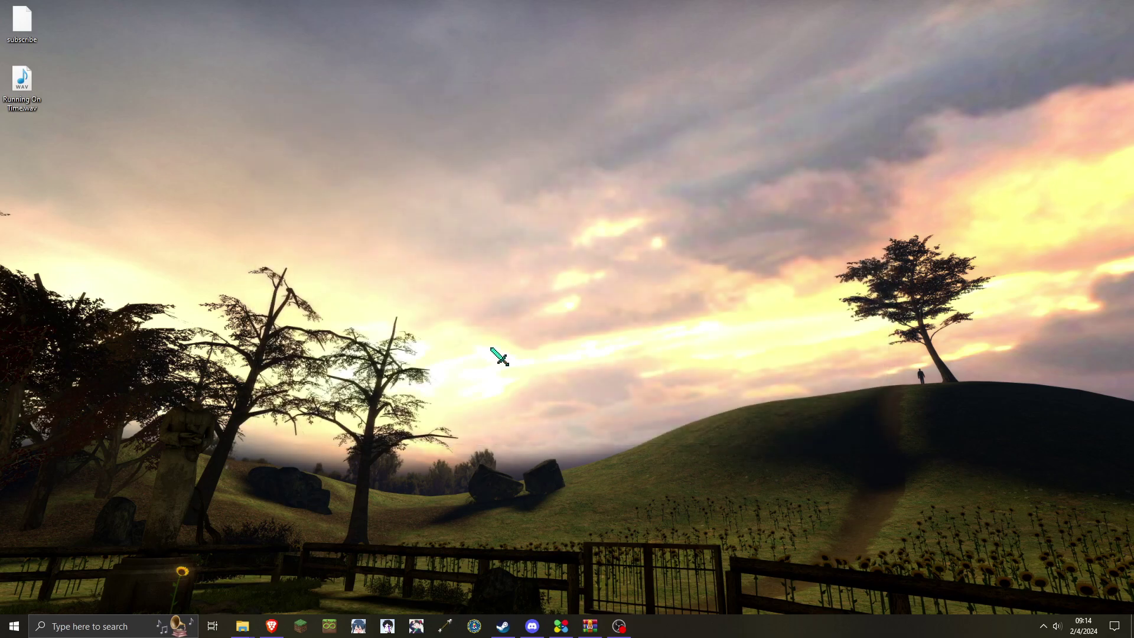
# - Review the virtualization entries in Turn Windows features on or off, and leave the dialog without changing anything
pyautogui.click(83, 626)
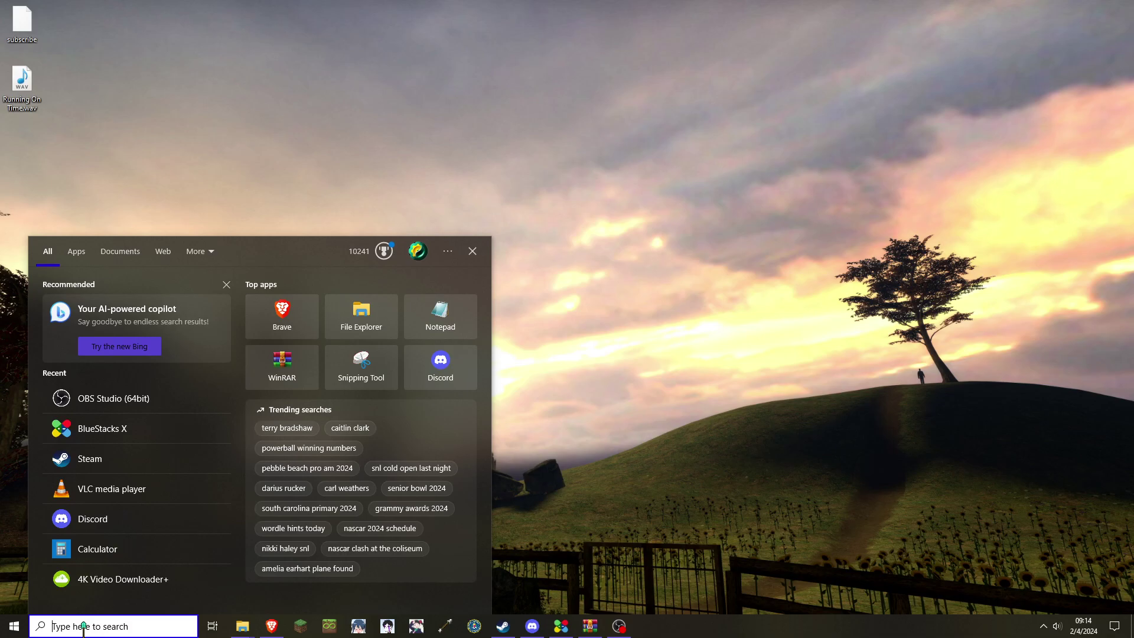
pyautogui.write('turn')
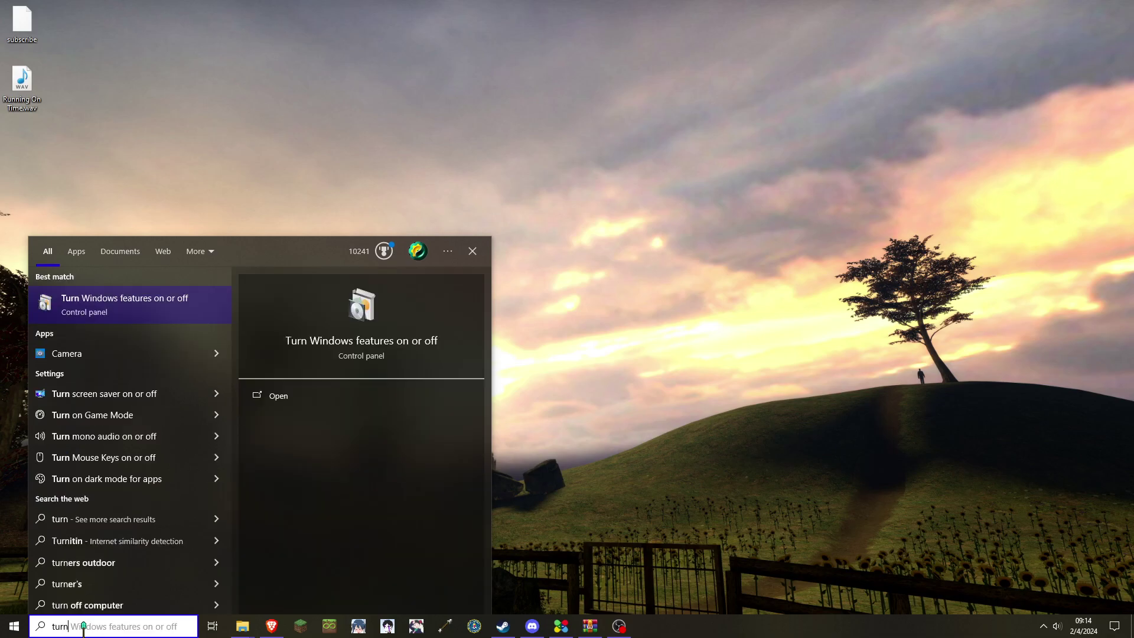
pyautogui.press('Return')
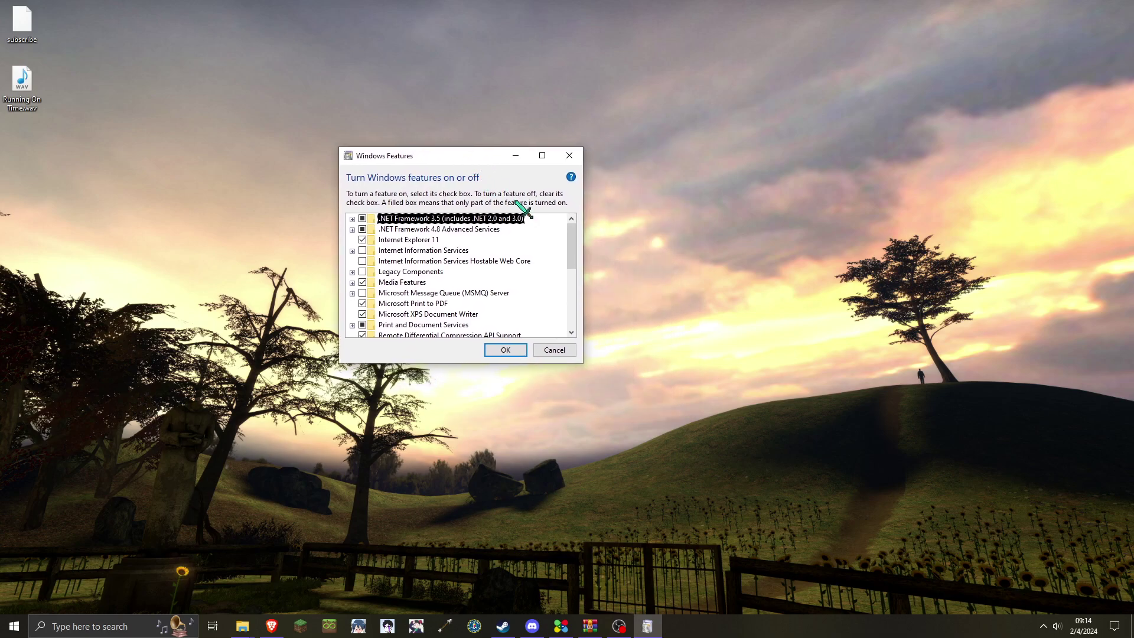
pyautogui.scroll(-6, 637, 281)
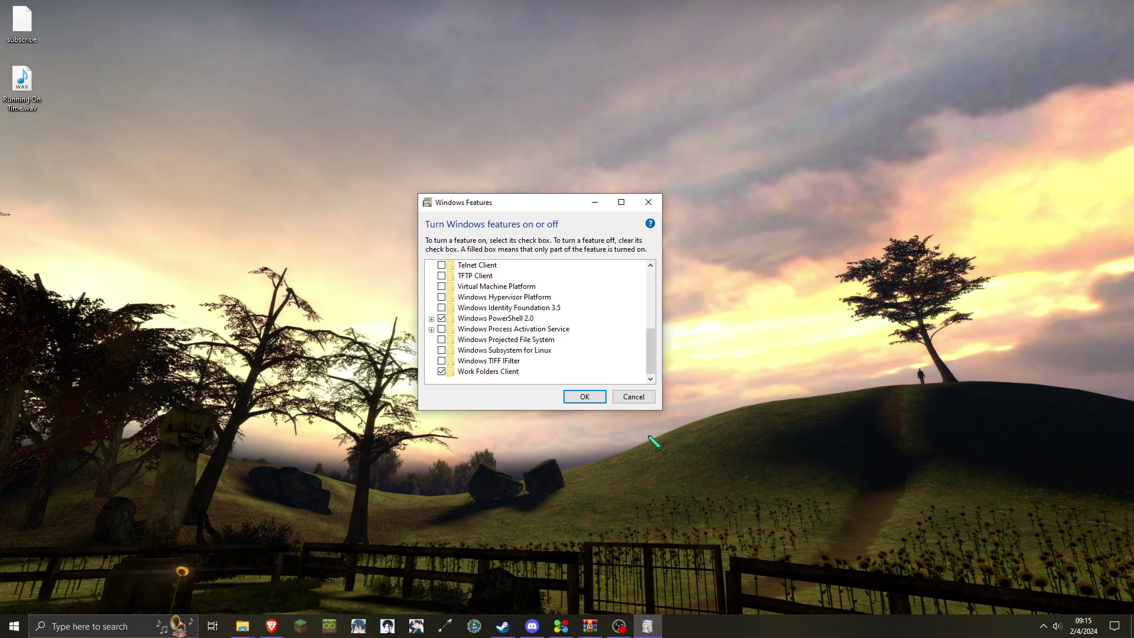
pyautogui.click(633, 397)
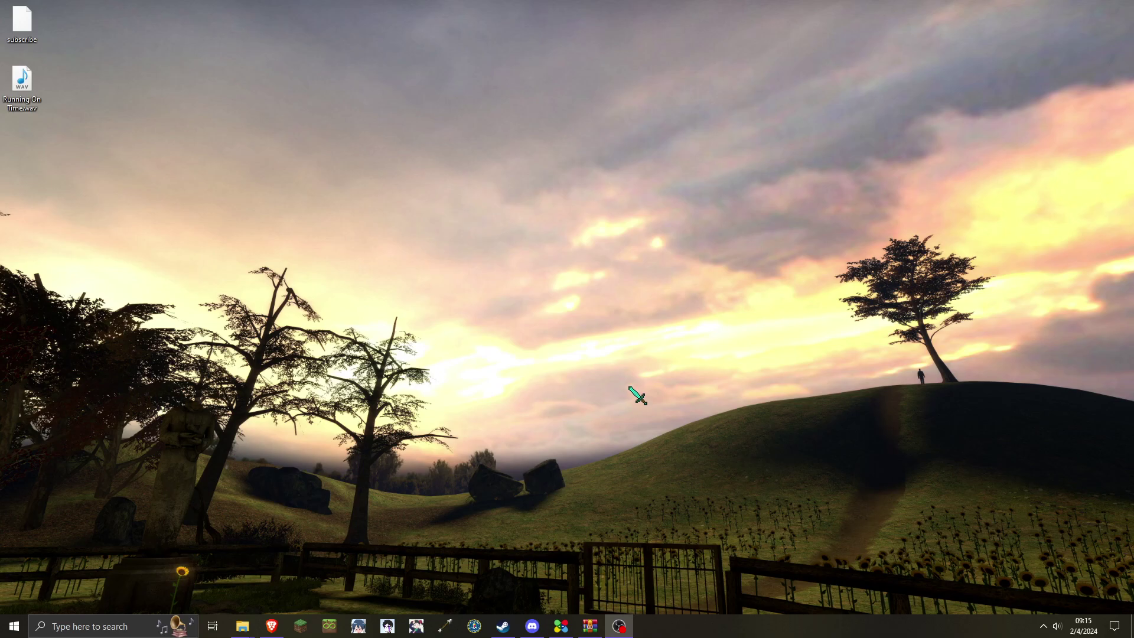
# - Switch to Brave and examine the BlueStacks 5 downloads for specific Android versions on the all-versions page, and put the browser away
pyautogui.click(272, 625)
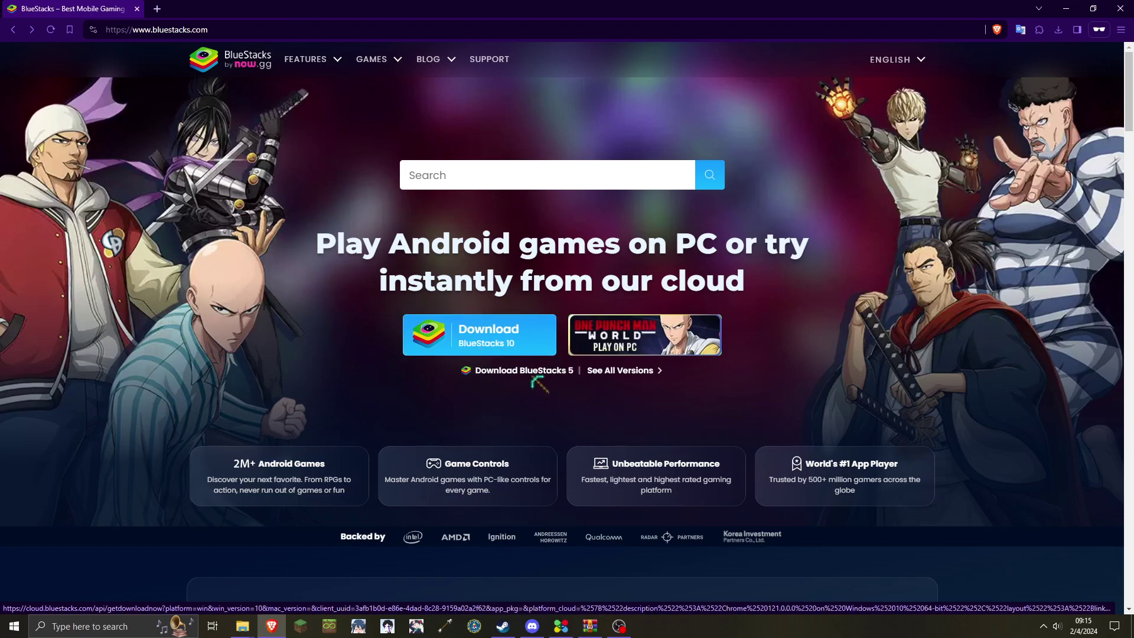
pyautogui.click(612, 371)
pyautogui.scroll(-4, 613, 371)
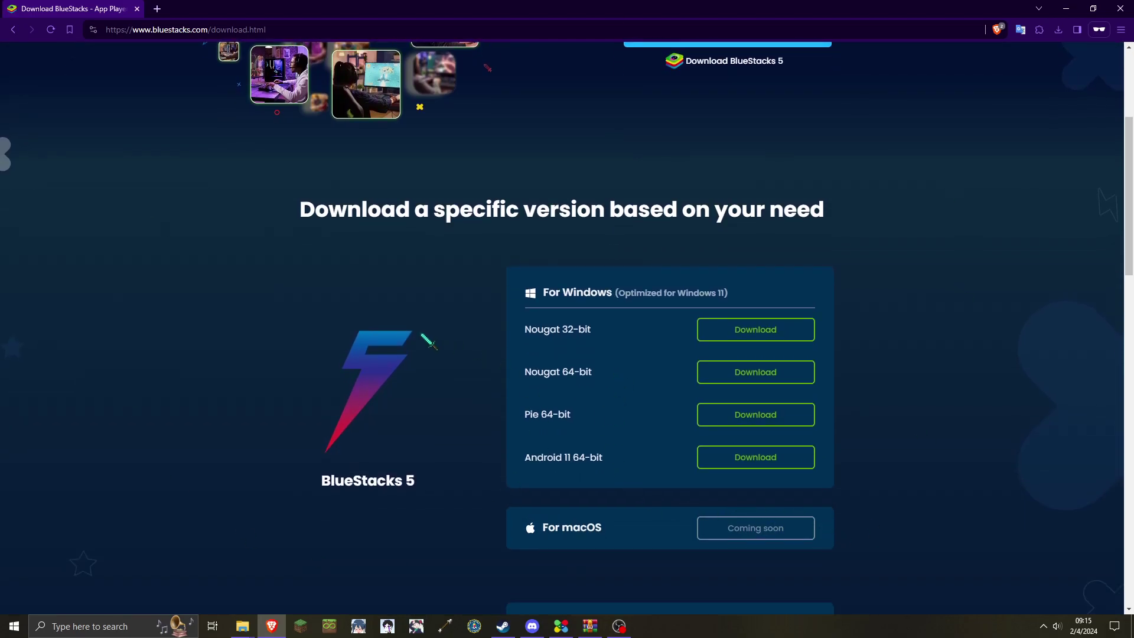
pyautogui.scroll(4, 431, 355)
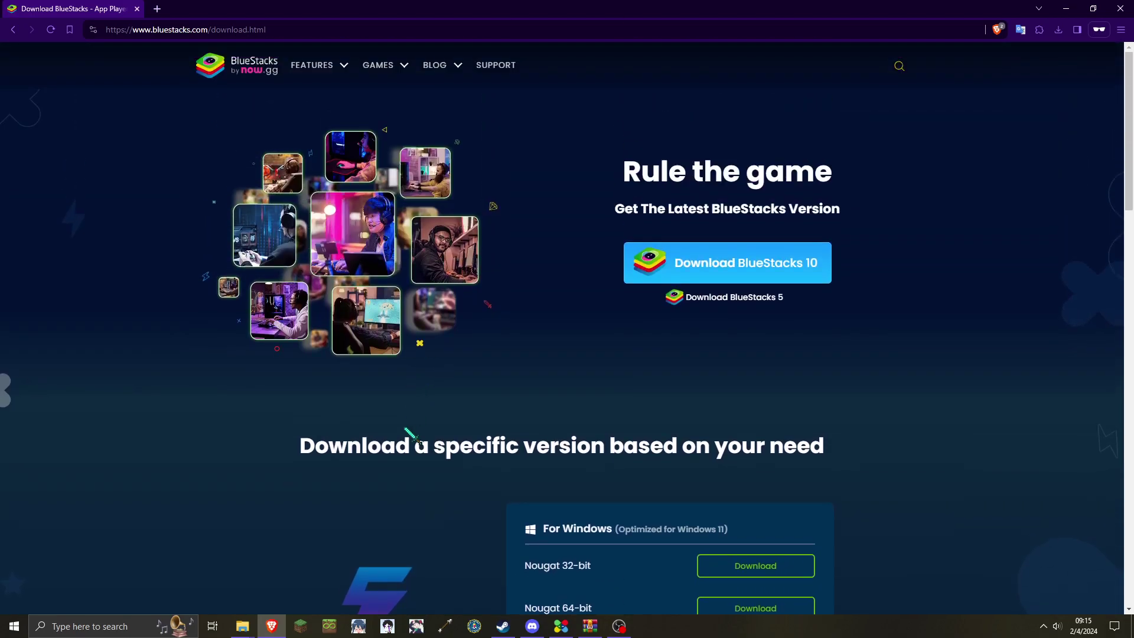
pyautogui.click(1076, 9)
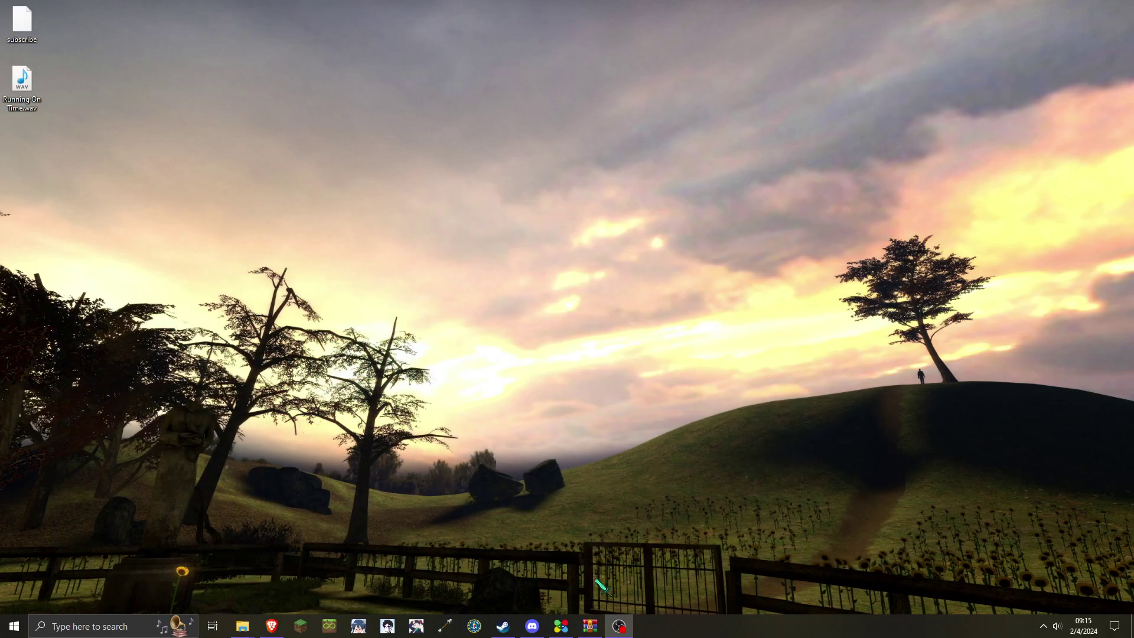
pyautogui.click(273, 625)
pyautogui.click(273, 626)
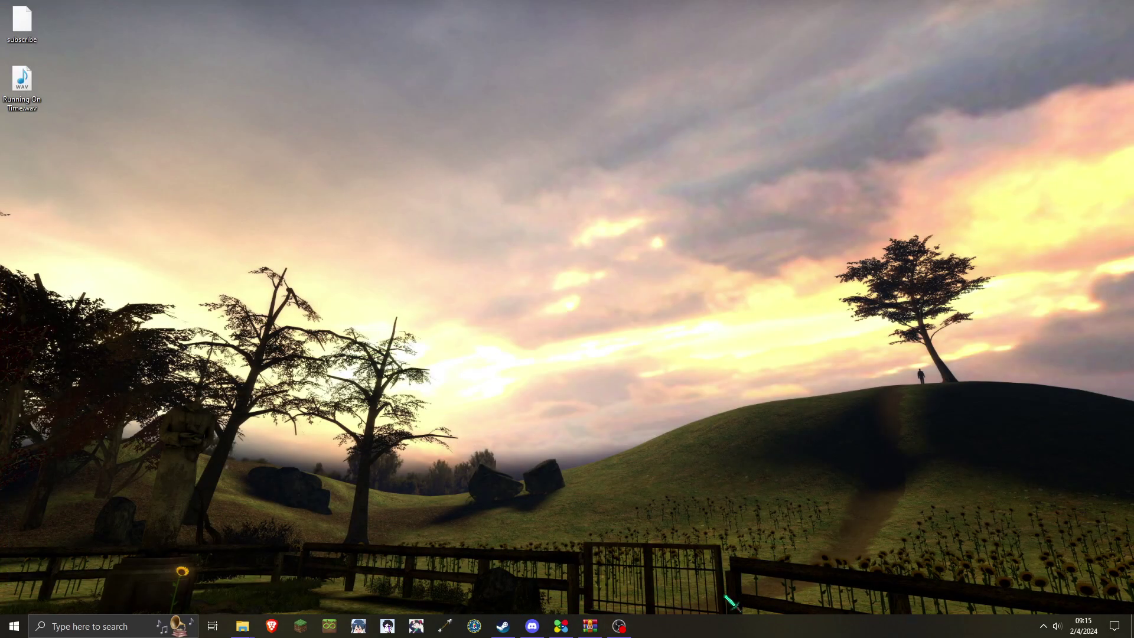
# - Switch to BlueStacks X and open its multi-instance manager
pyautogui.click(561, 625)
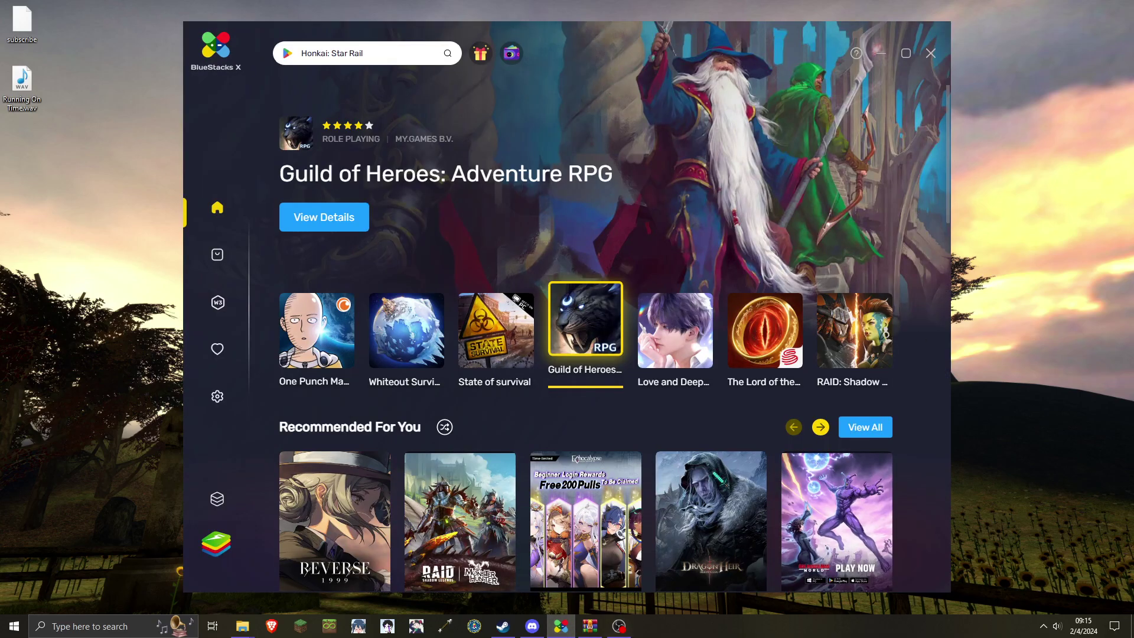
pyautogui.moveTo(867, 353)
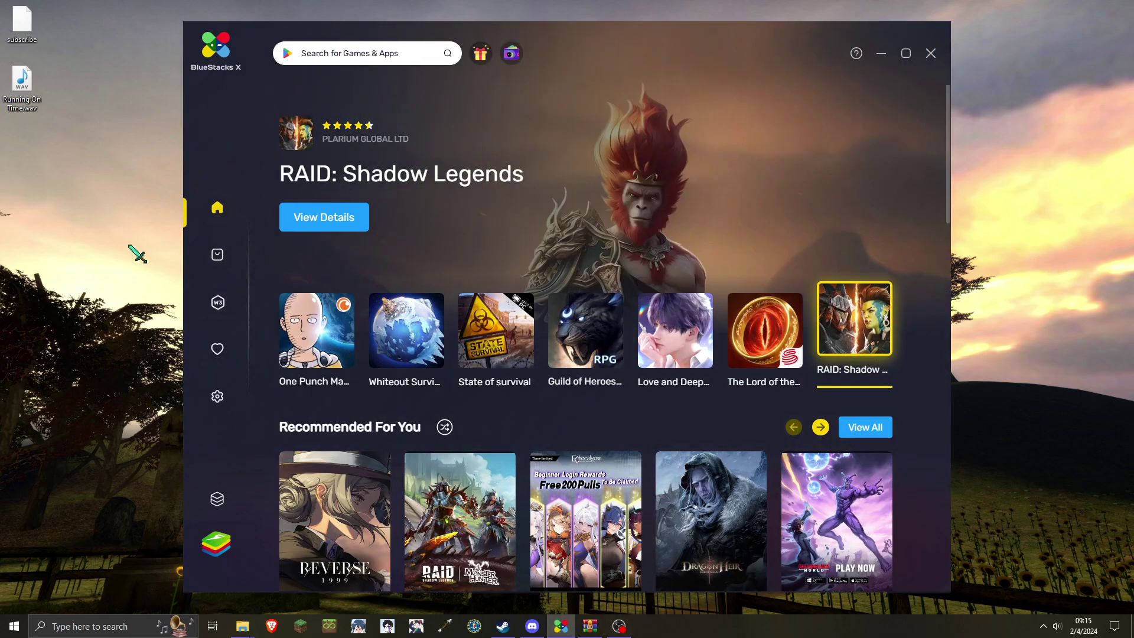
pyautogui.click(218, 499)
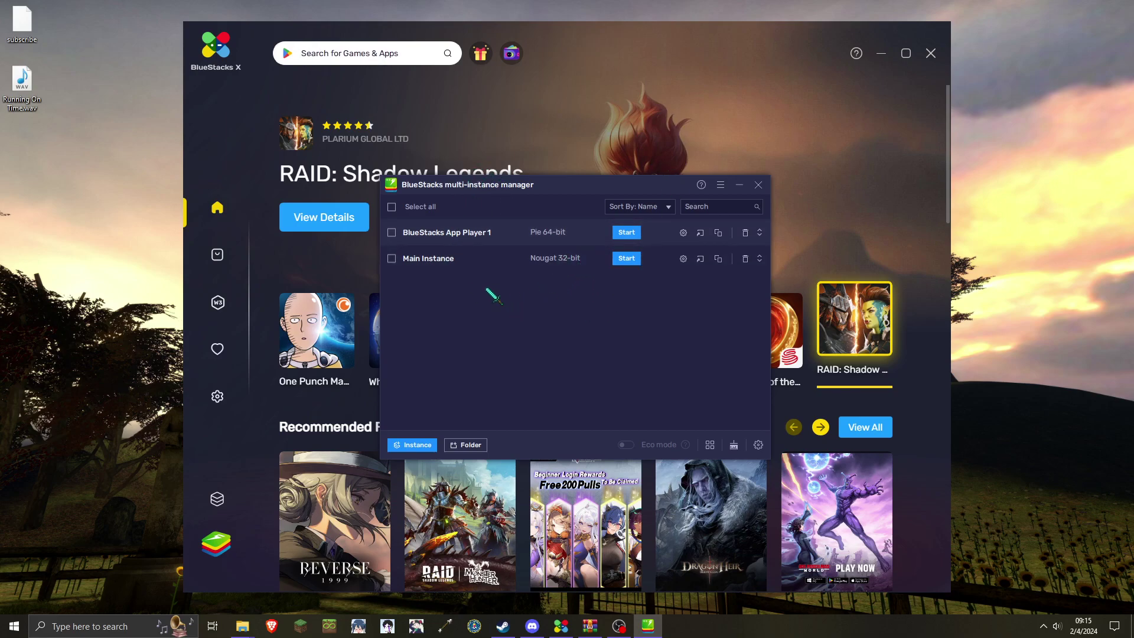
# - View the Android versions offered for a fresh instance, and close the dialog without creating one
pyautogui.click(411, 445)
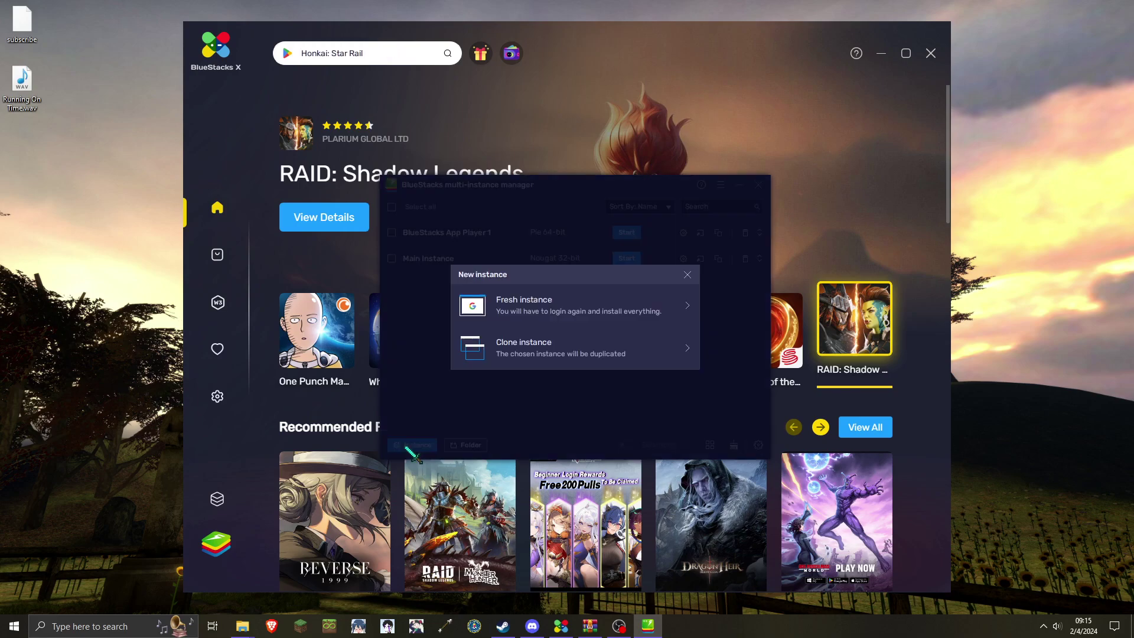
pyautogui.click(534, 306)
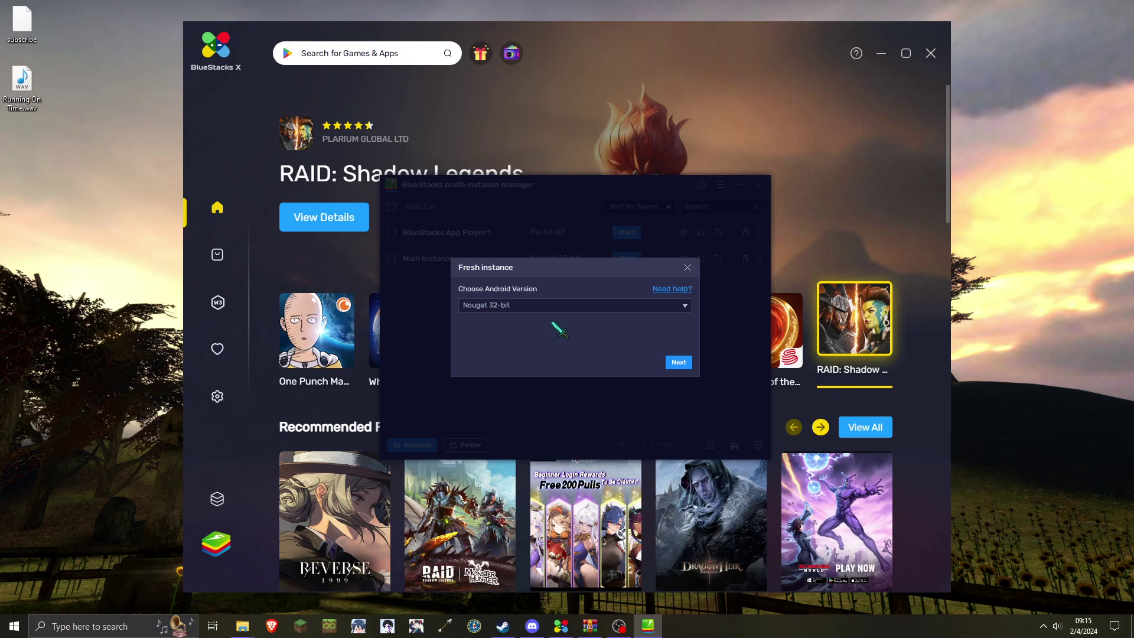
pyautogui.click(559, 309)
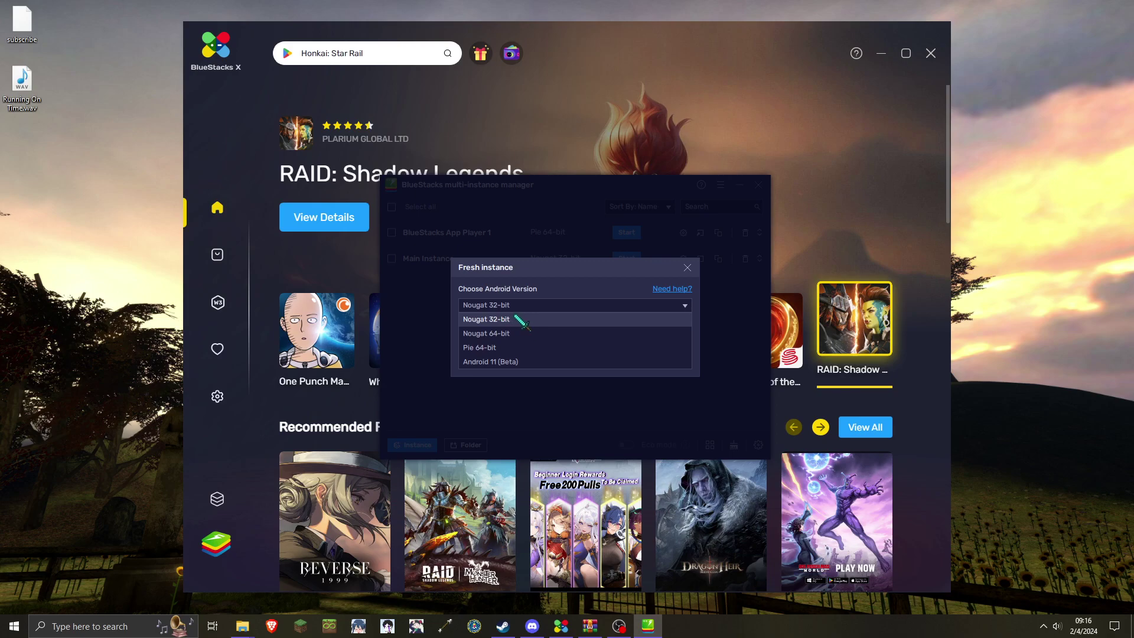
pyautogui.click(688, 267)
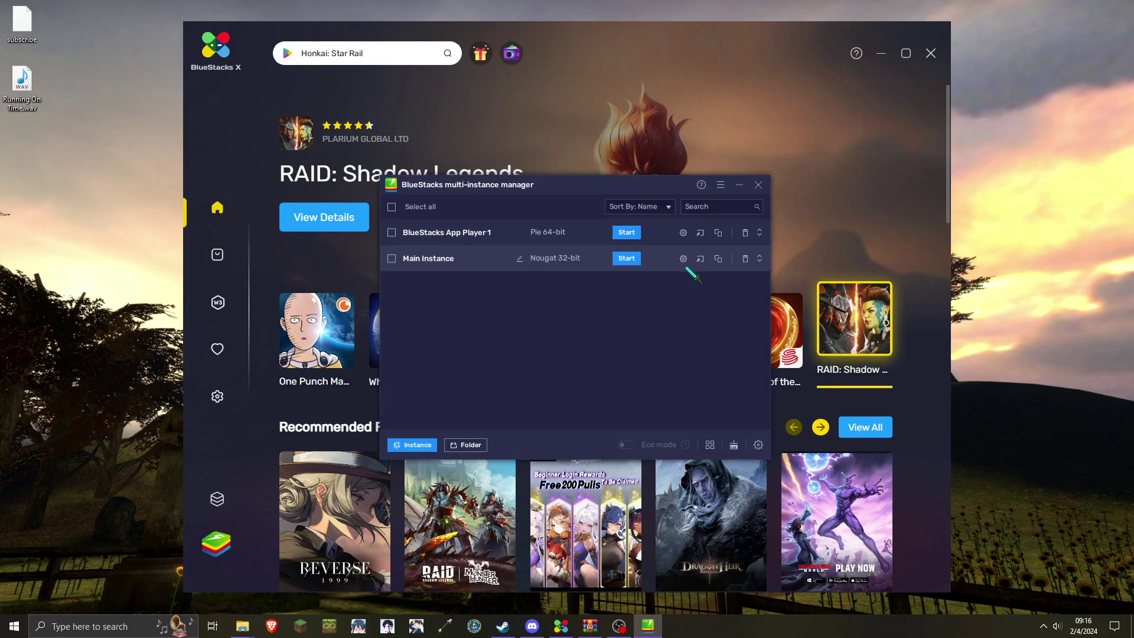
# - Start the Nougat 32-bit Main Instance and maximize its window
pyautogui.click(627, 260)
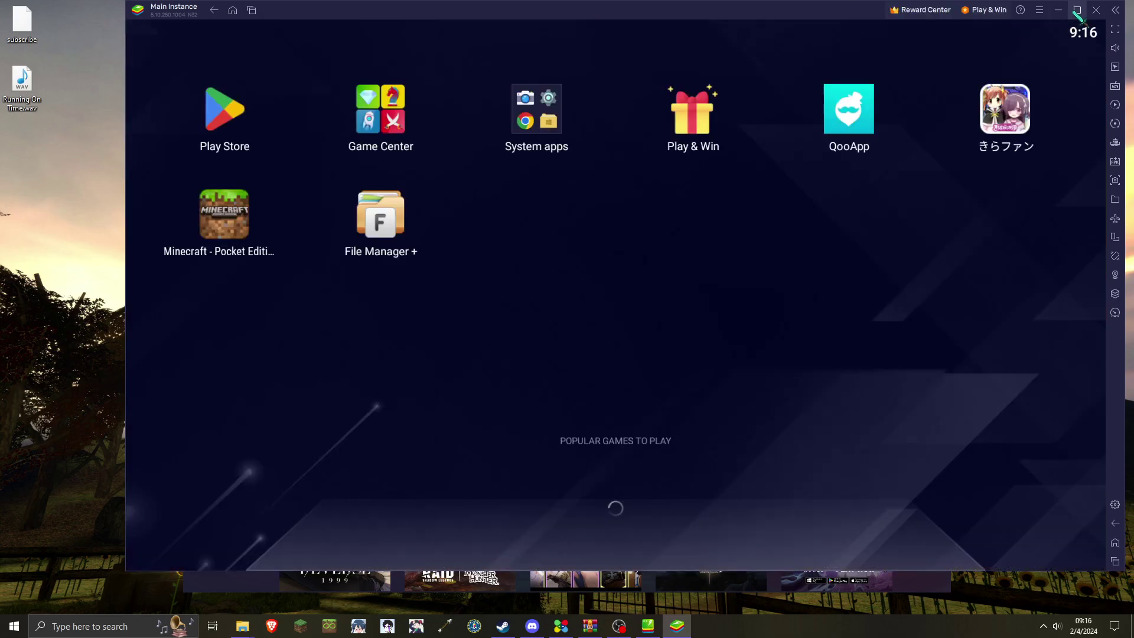
pyautogui.click(1077, 10)
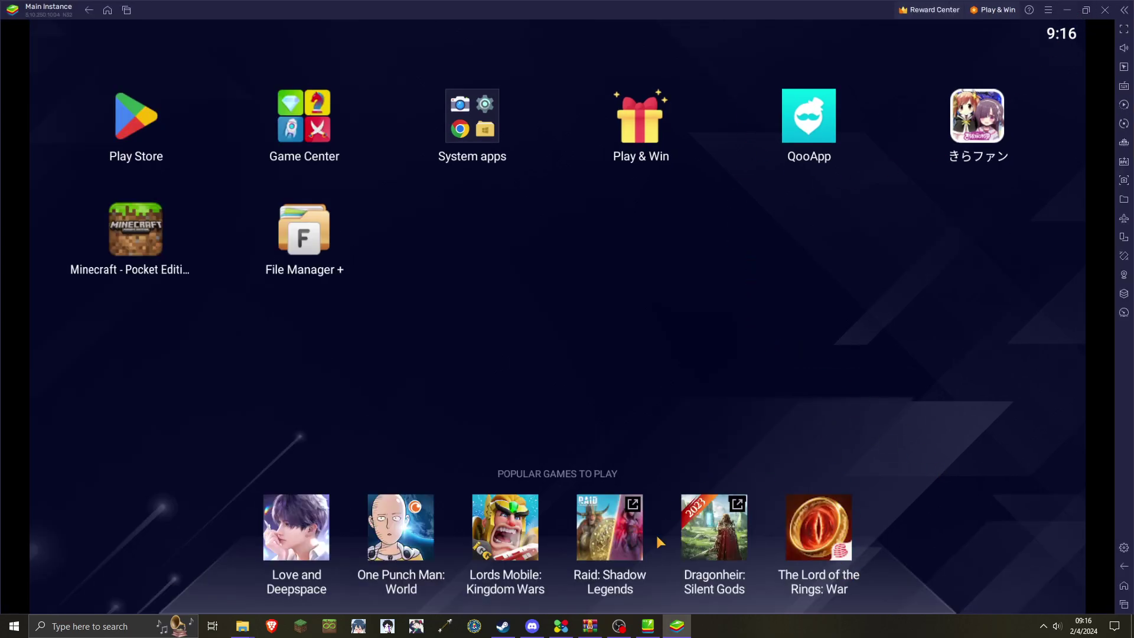
# - Switch to WinRAR and install com.mojang.minecraftpe.apk from the a0.2.0-2\2006 folder of Pocket Edition Alpha.zip into the running instance
pyautogui.click(590, 631)
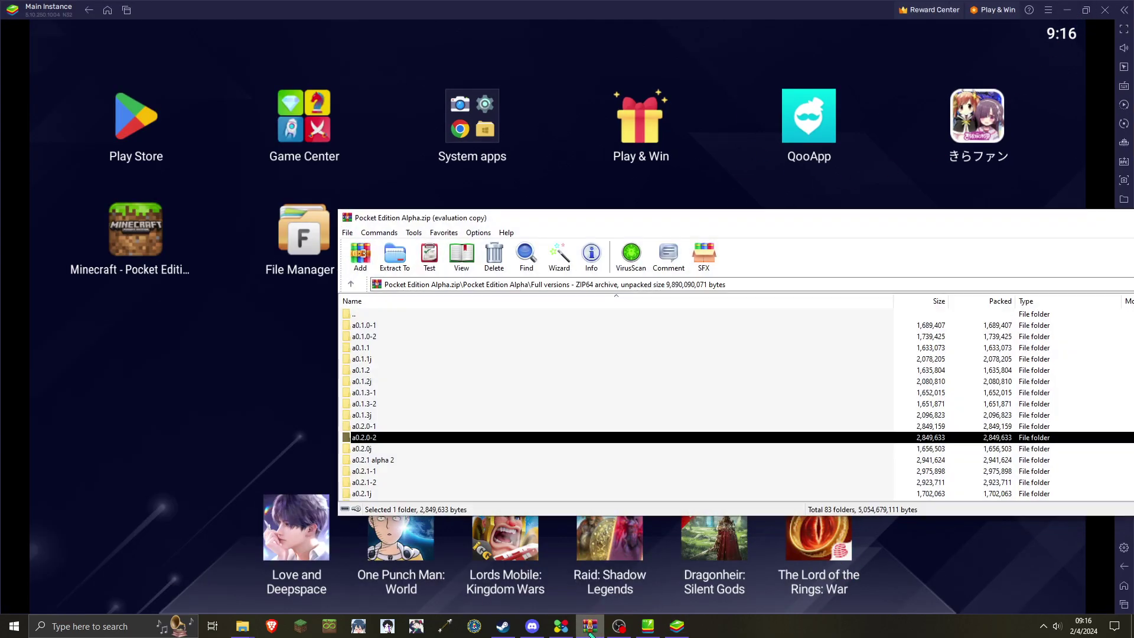
pyautogui.click(378, 429)
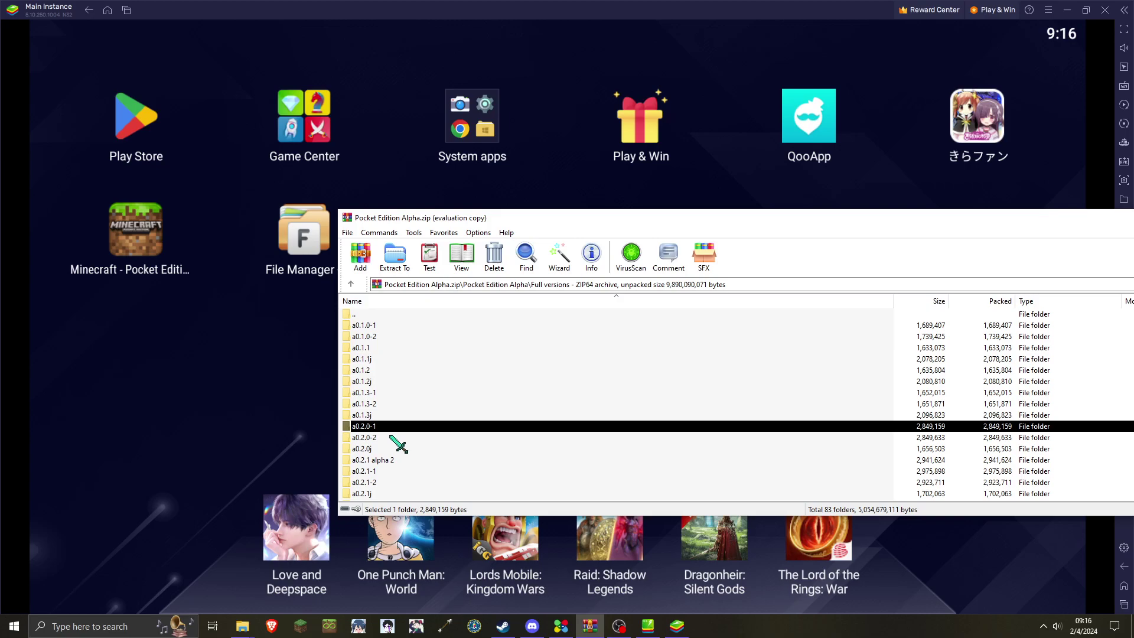
pyautogui.click(388, 438)
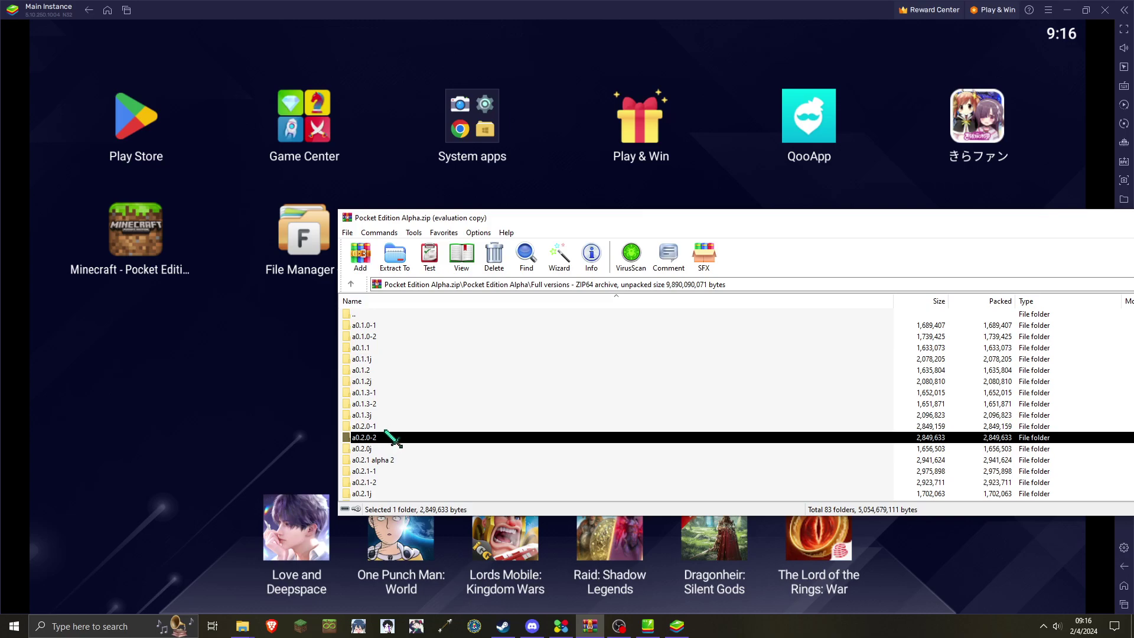
pyautogui.doubleClick(381, 441)
pyautogui.doubleClick(414, 326)
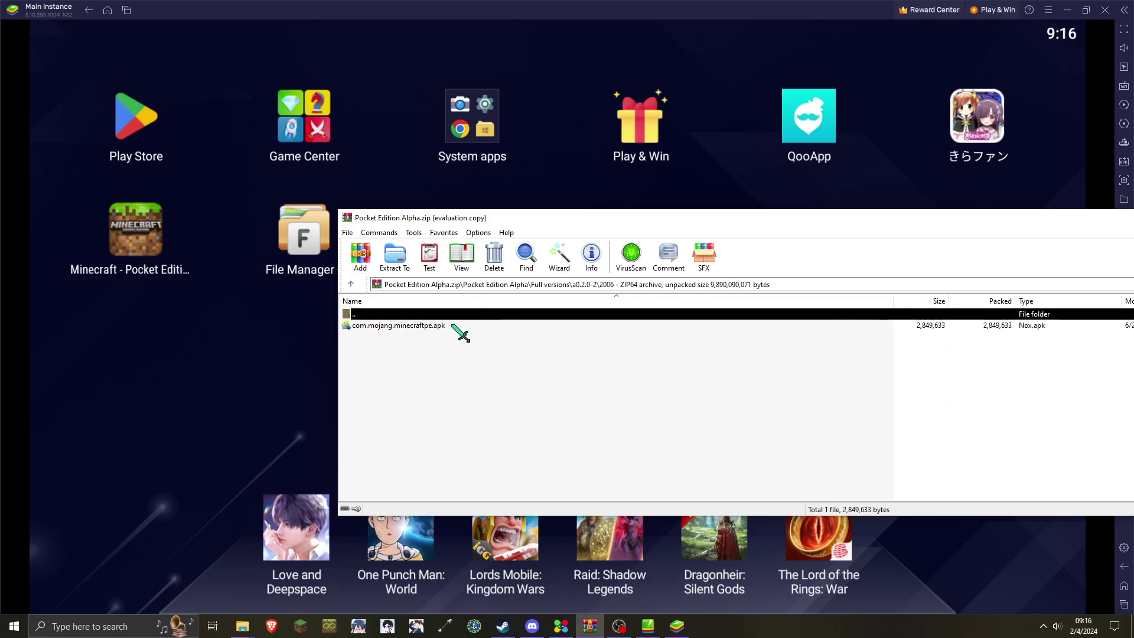
pyautogui.moveTo(452, 325); pyautogui.dragTo(253, 362)
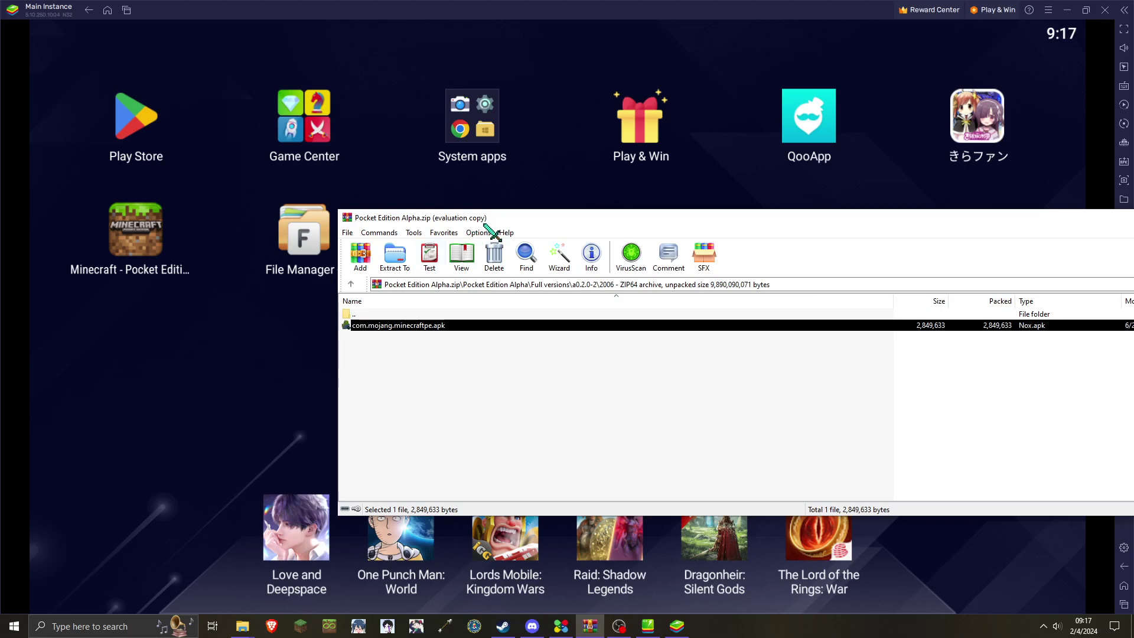
# - Switch back to the Main Instance and open the survival world 0.2.0 ST in Minecraft Pocket Edition
pyautogui.hotkey('alt', 'Tab')
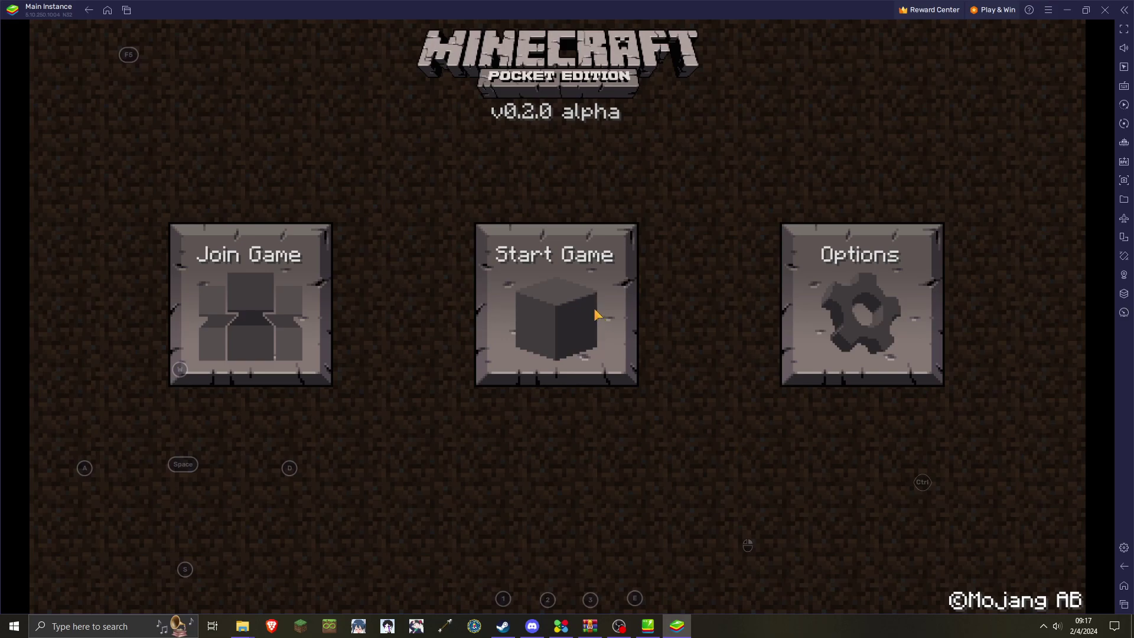
pyautogui.click(576, 316)
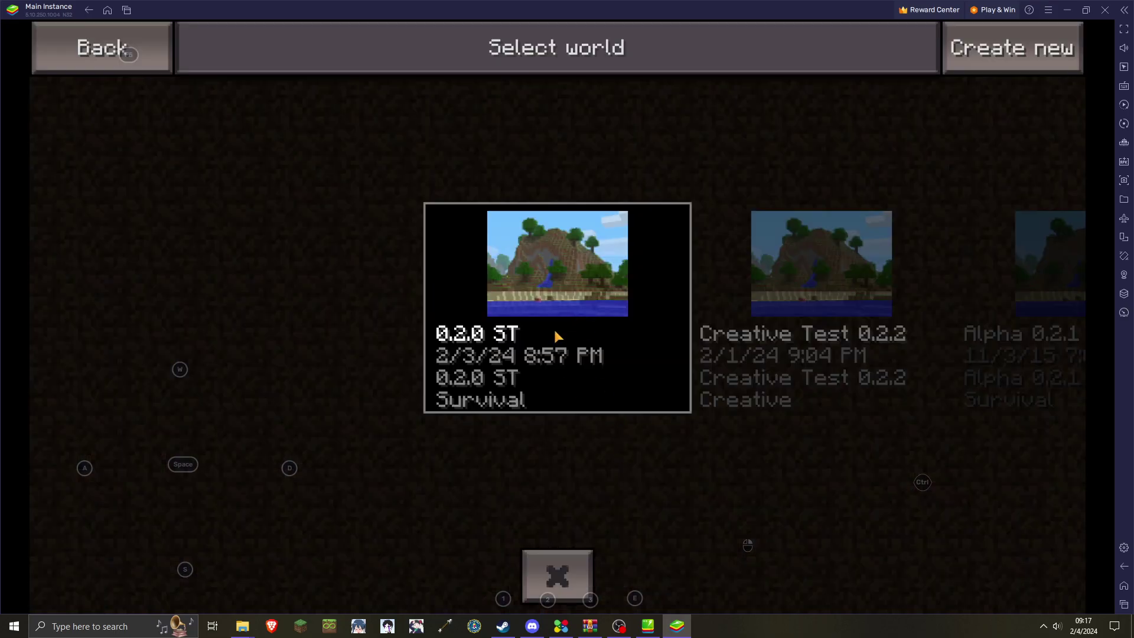
pyautogui.click(554, 330)
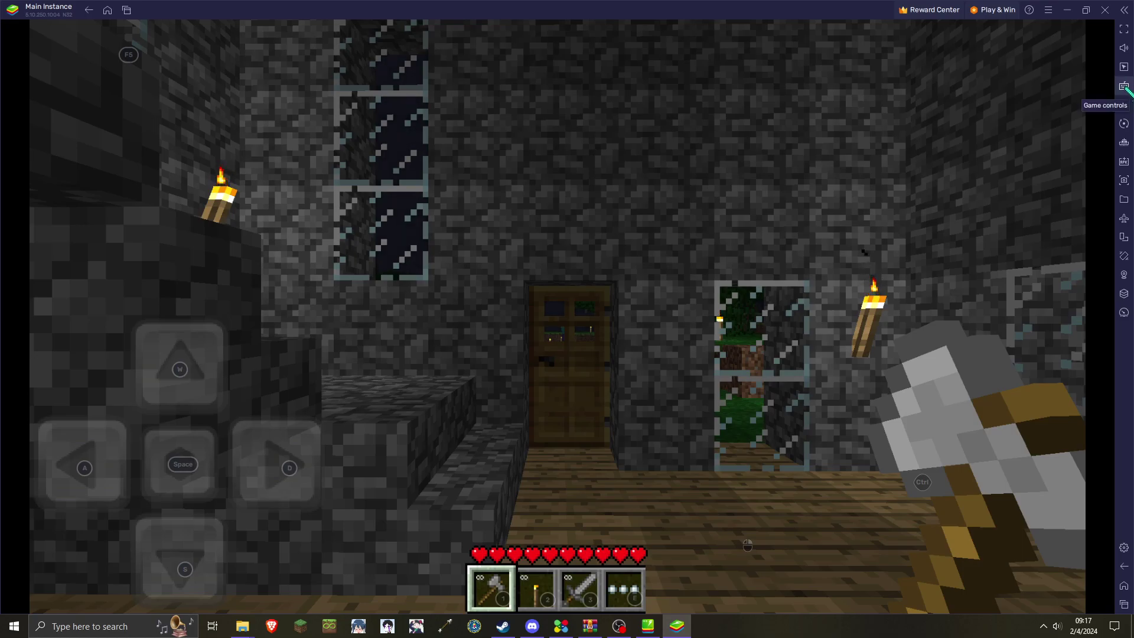
# - Raise the on-screen game controls to full opacity and open the Minecraft scheme in the controls editor
pyautogui.click(1124, 87)
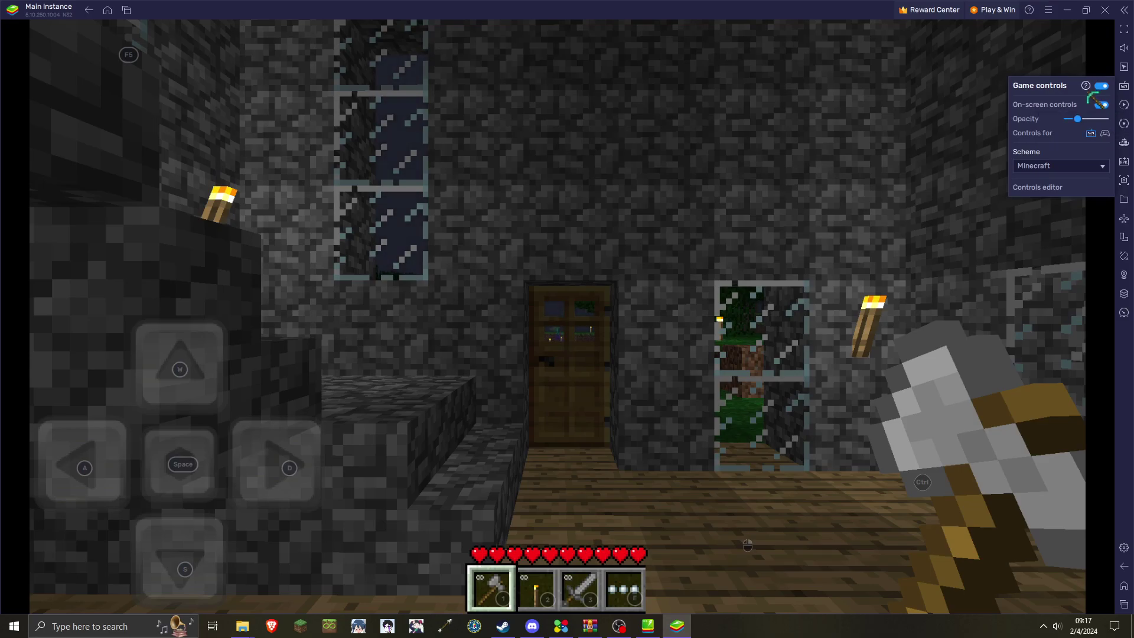
pyautogui.moveTo(1076, 118); pyautogui.dragTo(1116, 120)
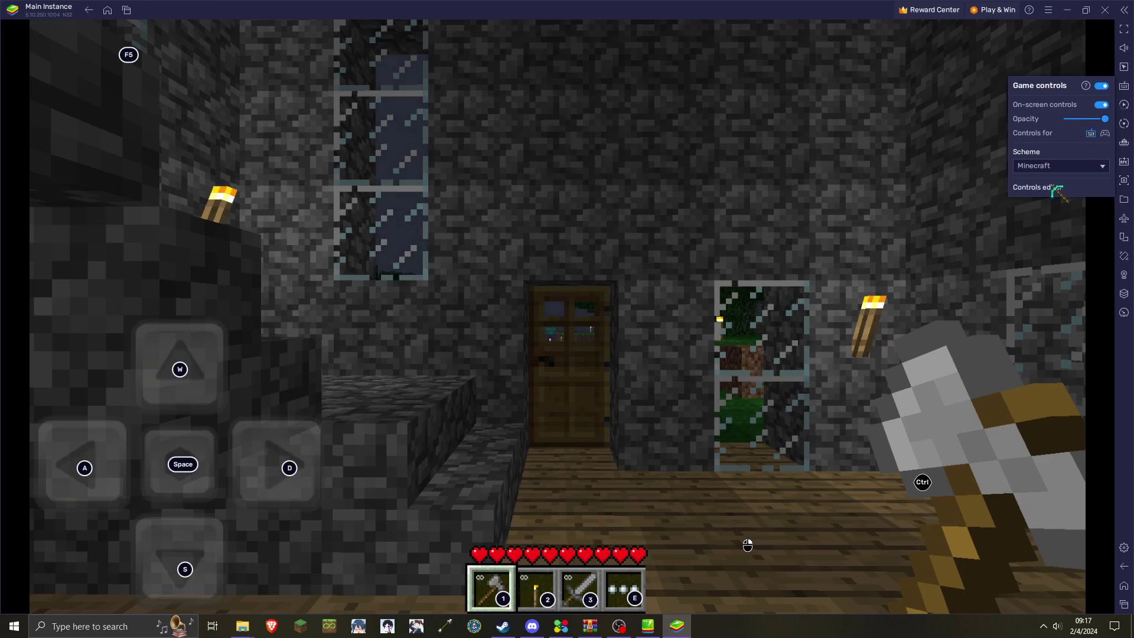
pyautogui.click(1060, 167)
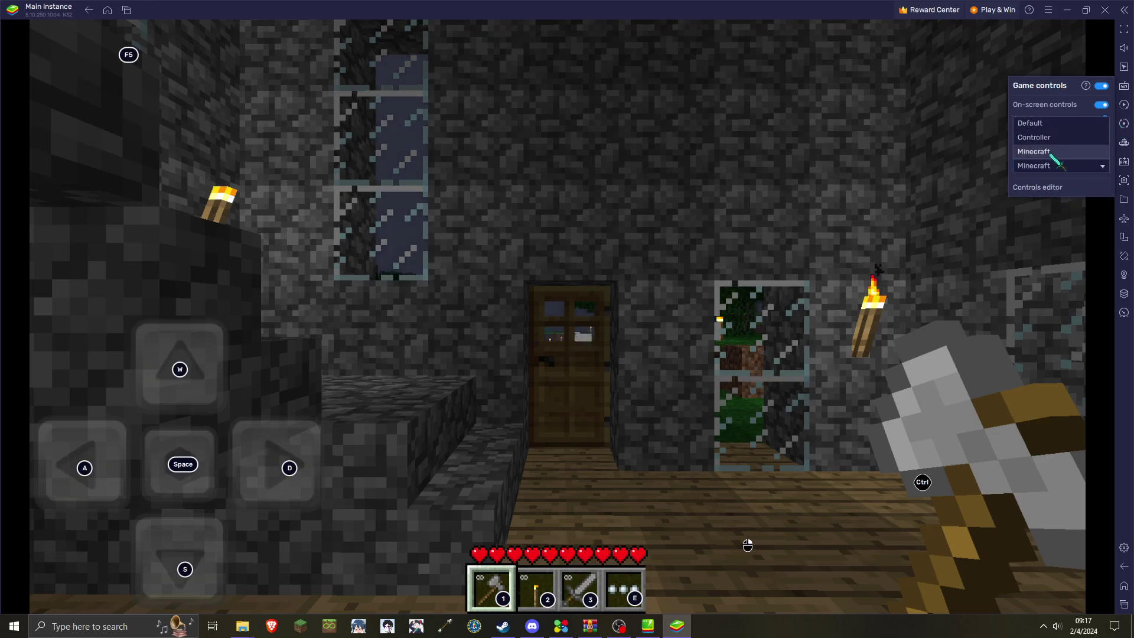
pyautogui.click(1049, 168)
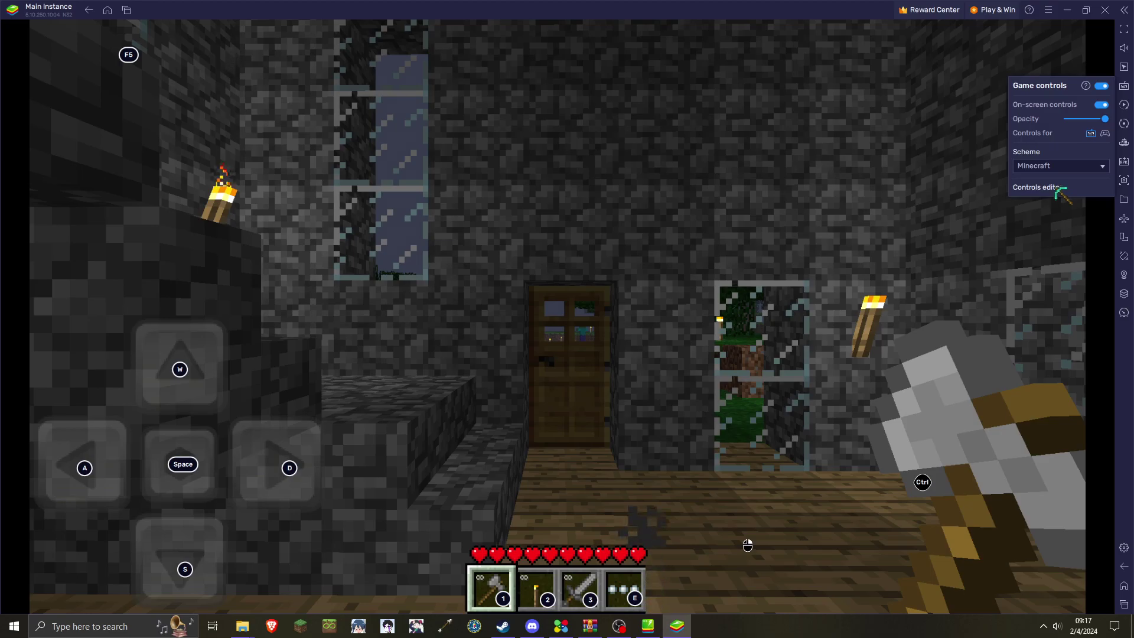
pyautogui.click(1057, 189)
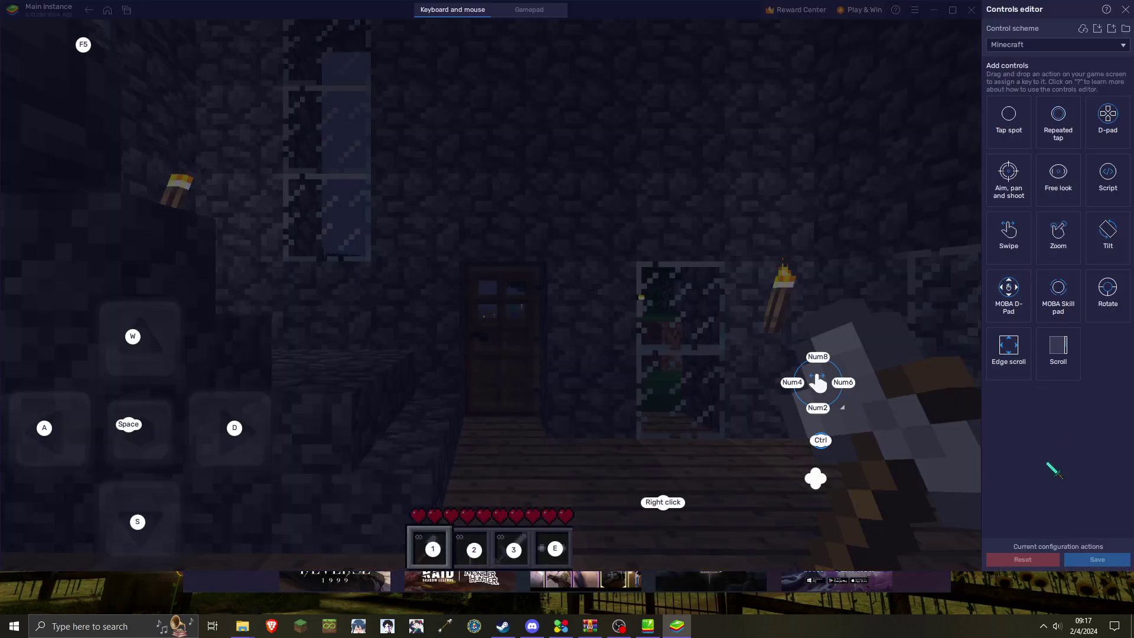
# - Place a trial tap spot above the door, bound to Enter, and delete it from the Minecraft scheme
pyautogui.click(1098, 44)
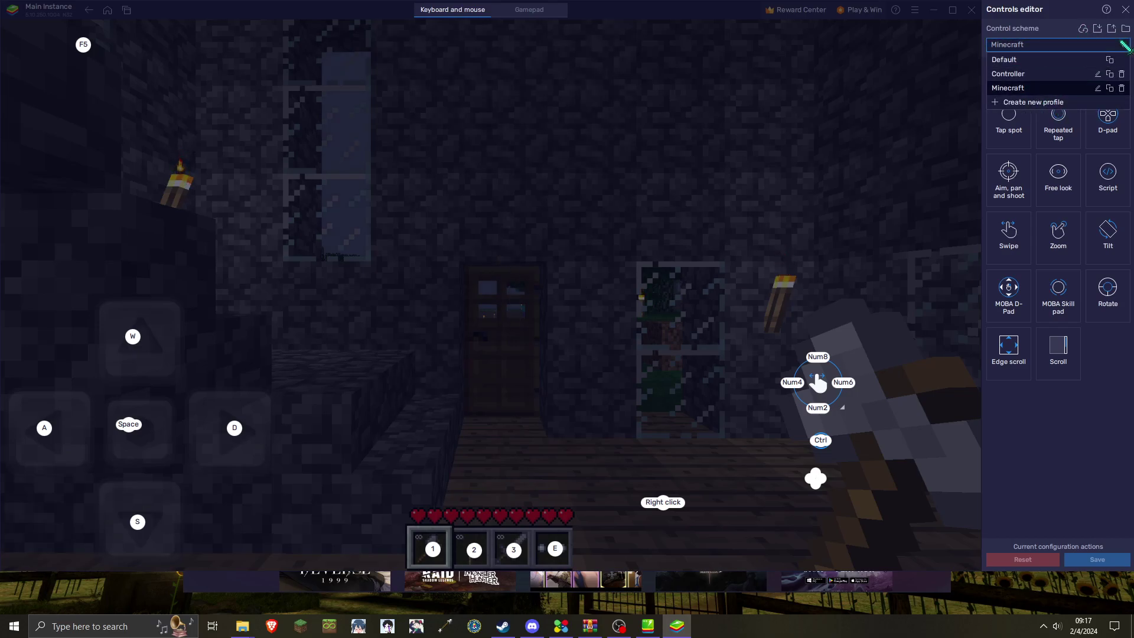
pyautogui.click(1124, 44)
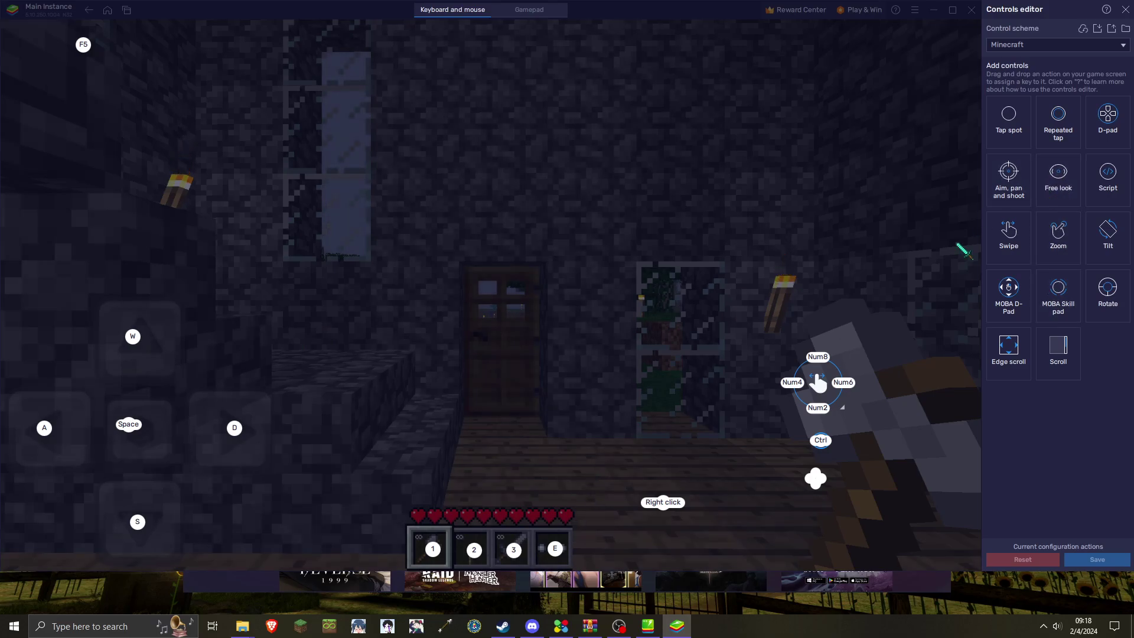
pyautogui.moveTo(1009, 118); pyautogui.dragTo(479, 222)
pyautogui.press('w')
pyautogui.press('Return')
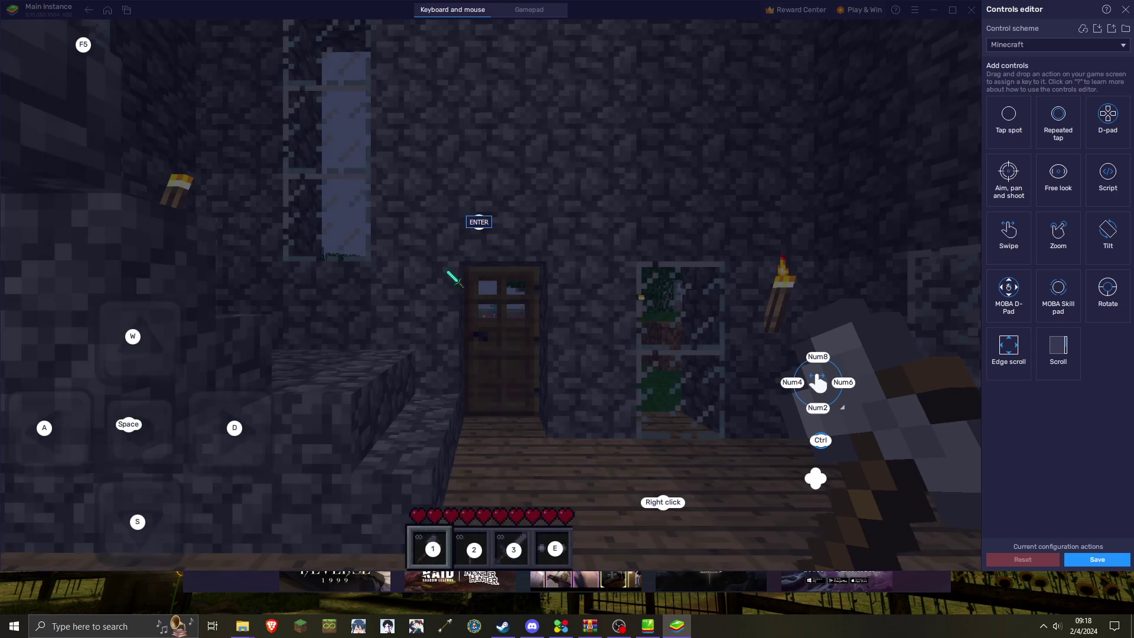
pyautogui.press('Delete')
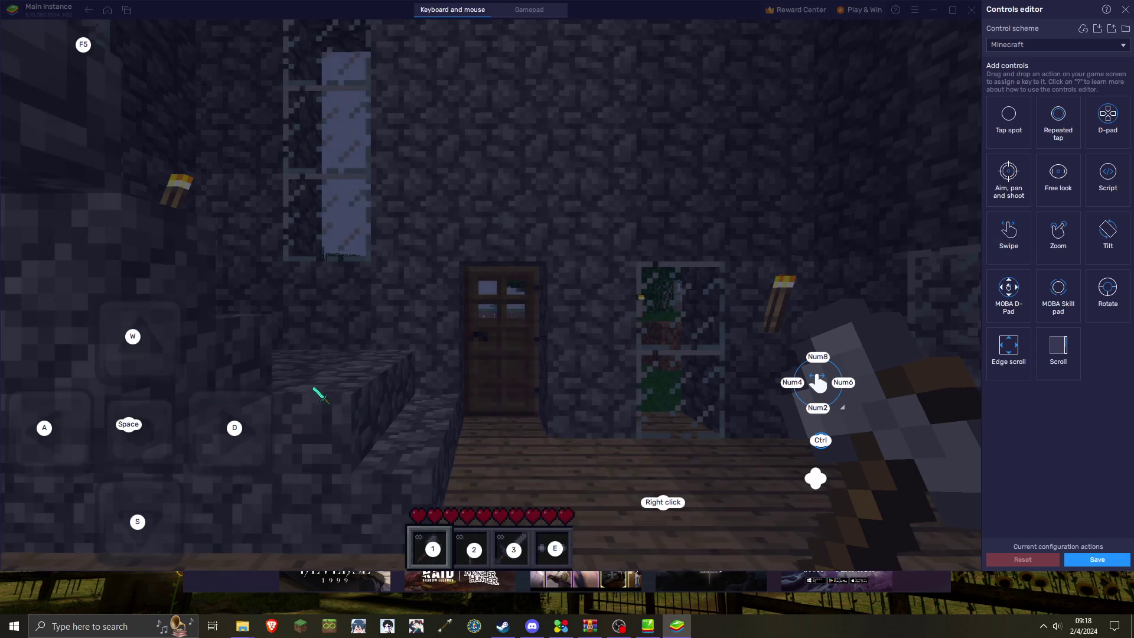
# - Save the Minecraft control scheme and close the controls editor
pyautogui.moveTo(144, 355)
pyautogui.click(1096, 559)
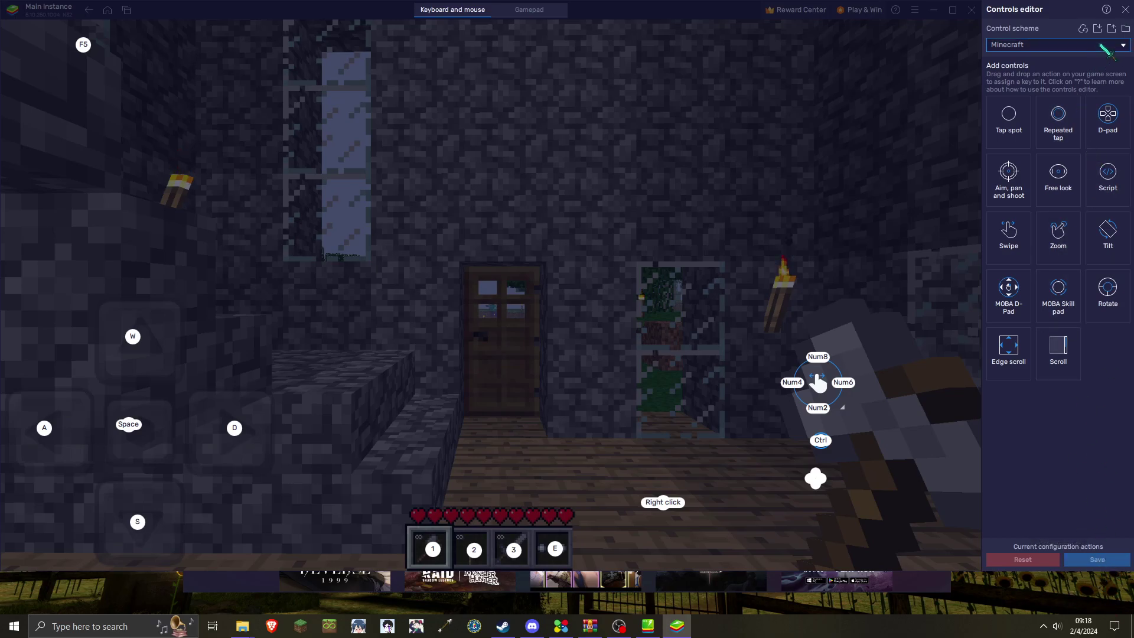
pyautogui.click(1126, 9)
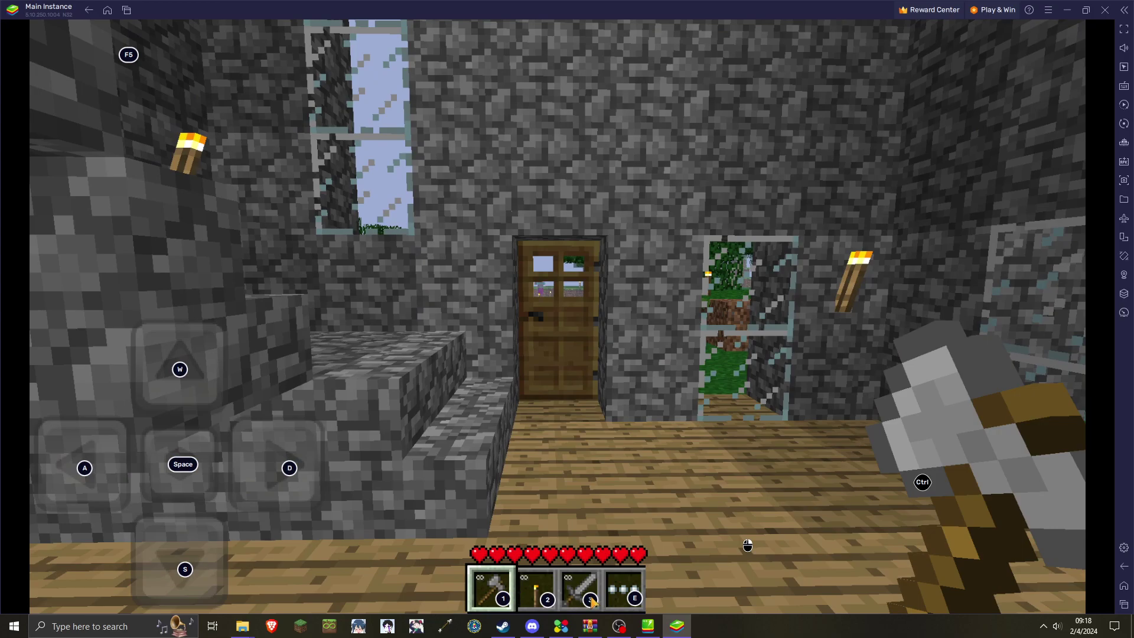
# - Reopen the controls editor, add a Free look control near the torch beside the window, and switch it to Mouse with its settings open
pyautogui.click(1123, 87)
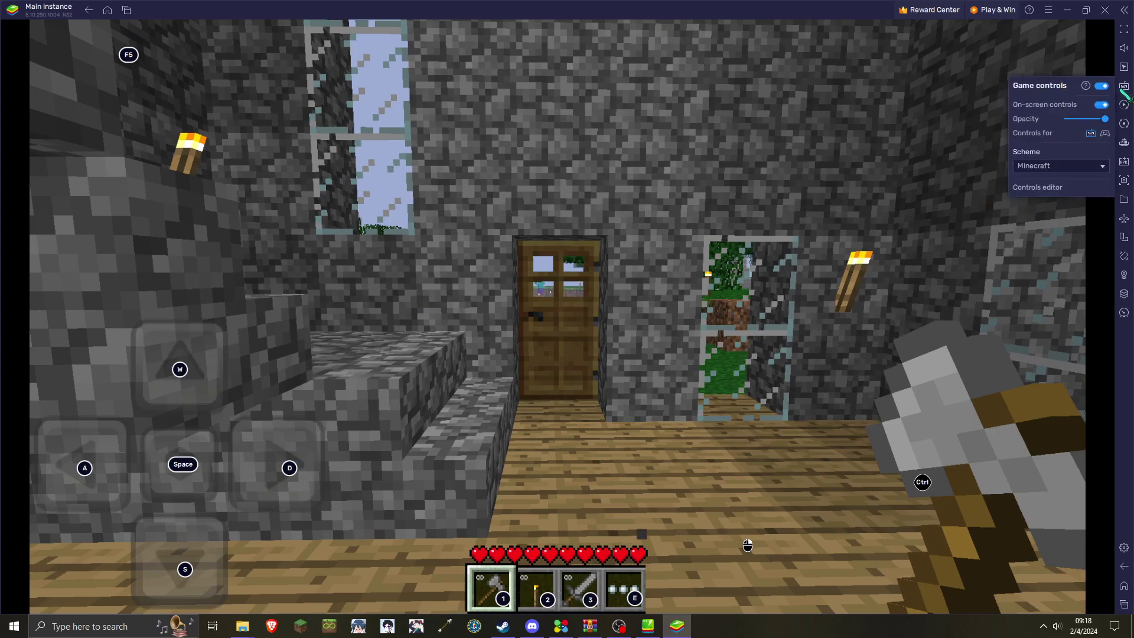
pyautogui.click(1045, 188)
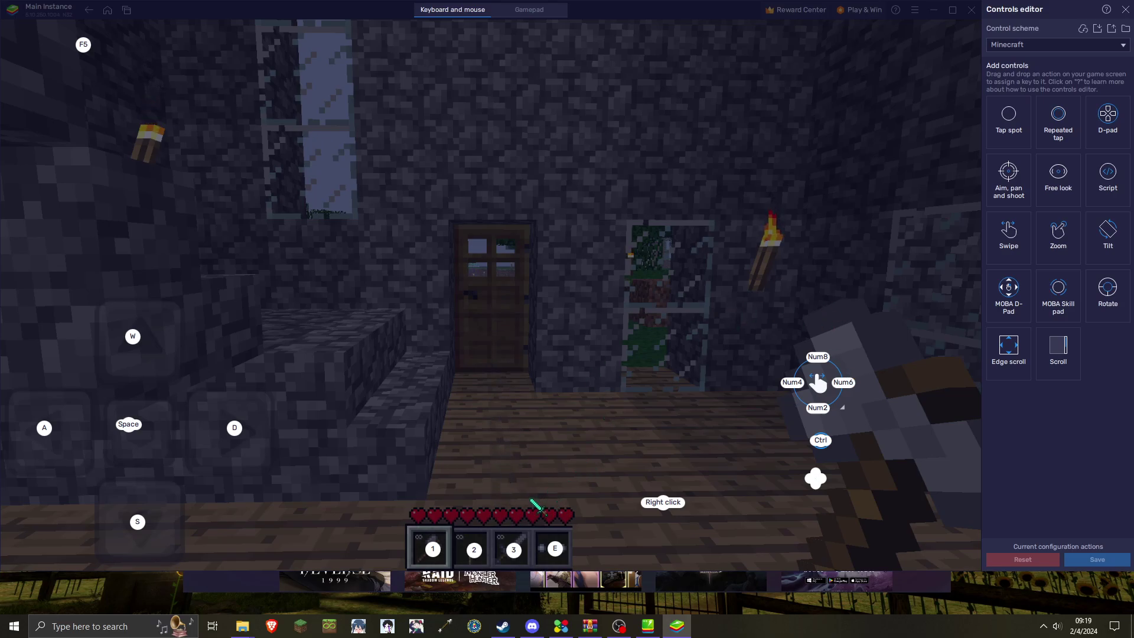
pyautogui.moveTo(817, 384)
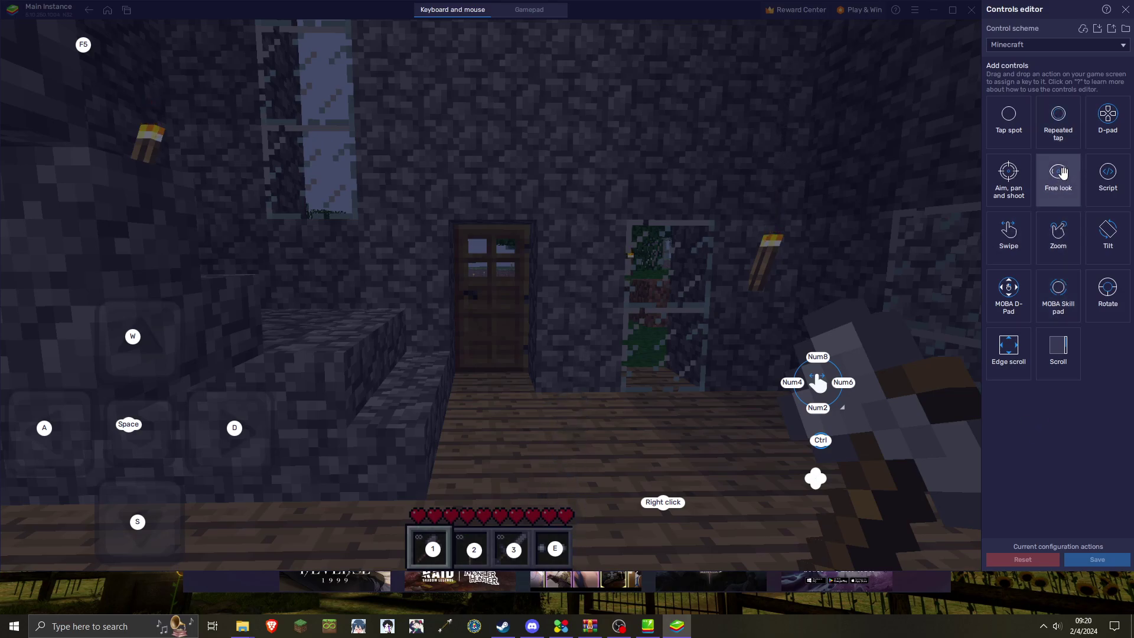
pyautogui.moveTo(1062, 172); pyautogui.dragTo(761, 227)
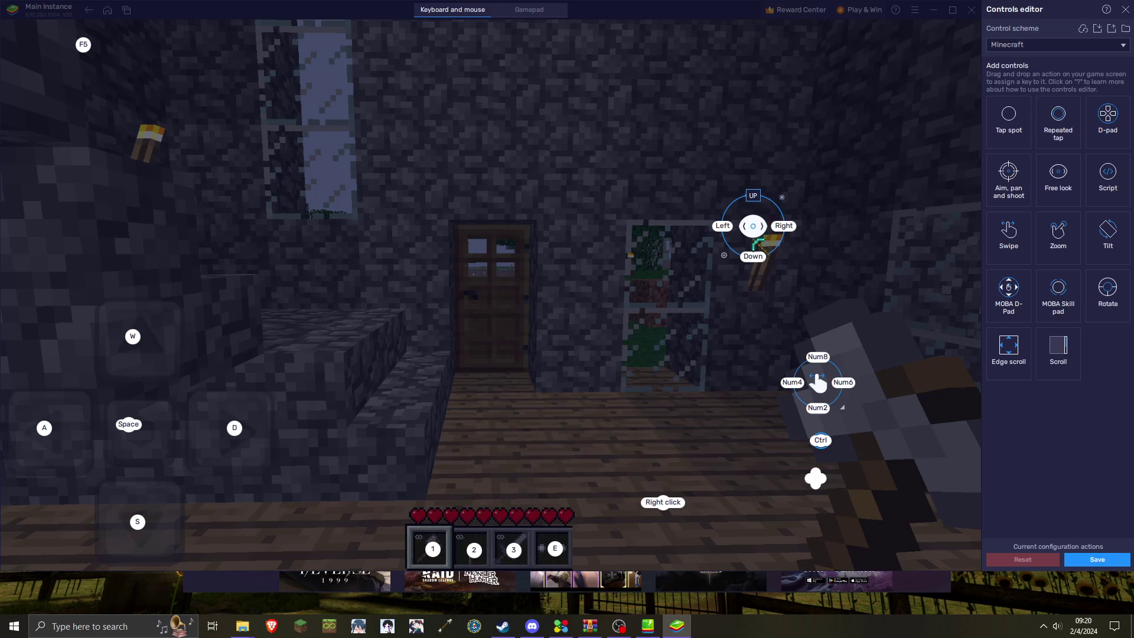
pyautogui.click(725, 256)
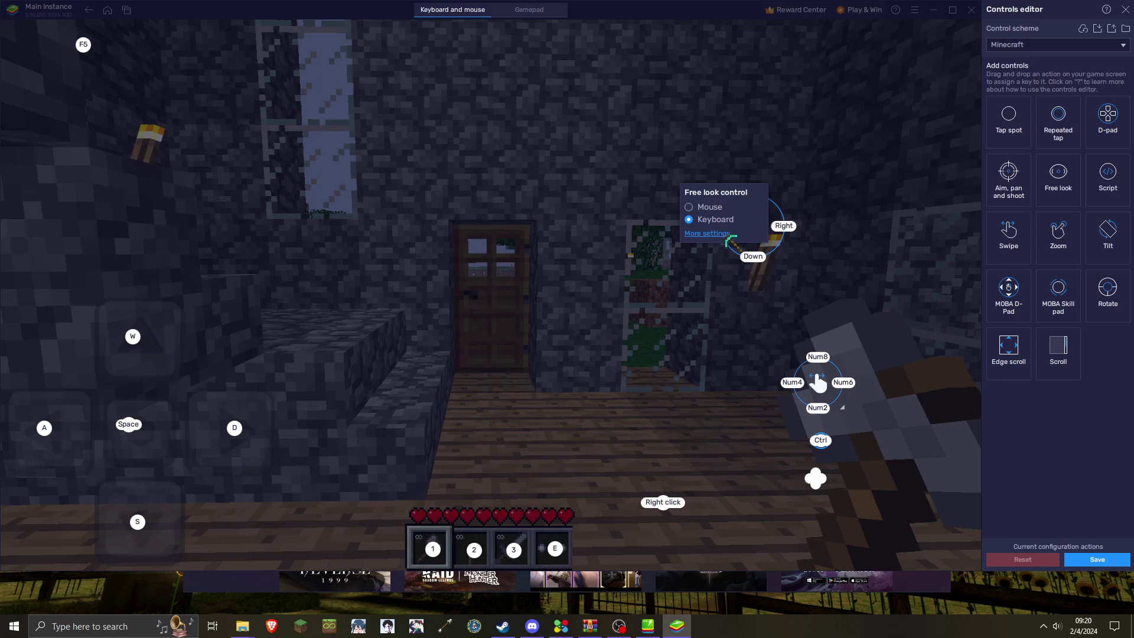
pyautogui.click(718, 210)
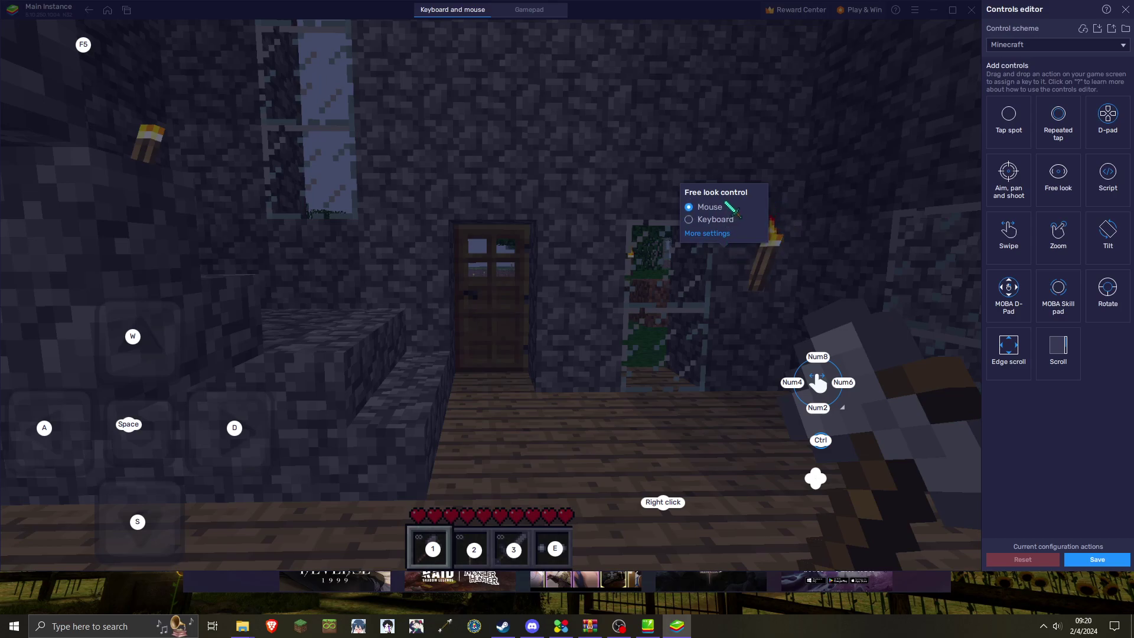
pyautogui.click(716, 234)
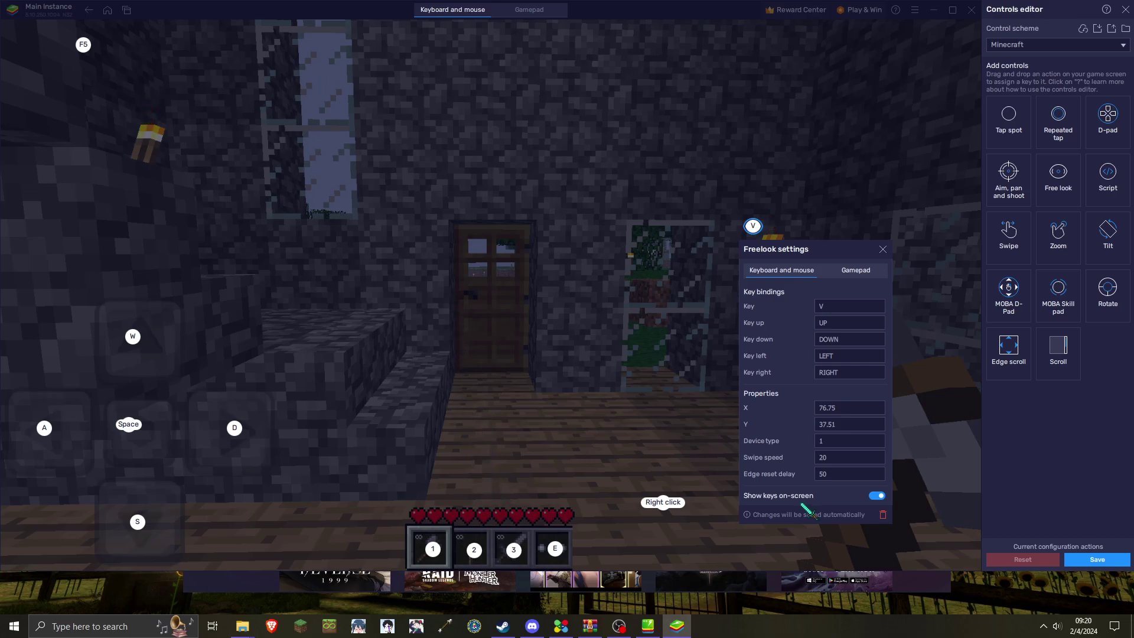
# - Enter 50 as the Free look control's edge reset delay and remove the control from the scheme
pyautogui.click(847, 461)
pyautogui.click(842, 410)
pyautogui.click(844, 457)
pyautogui.click(847, 321)
pyautogui.click(844, 456)
pyautogui.click(841, 474)
pyautogui.press('BackSpace')
pyautogui.press('BackSpace')
pyautogui.write('50')
pyautogui.click(882, 250)
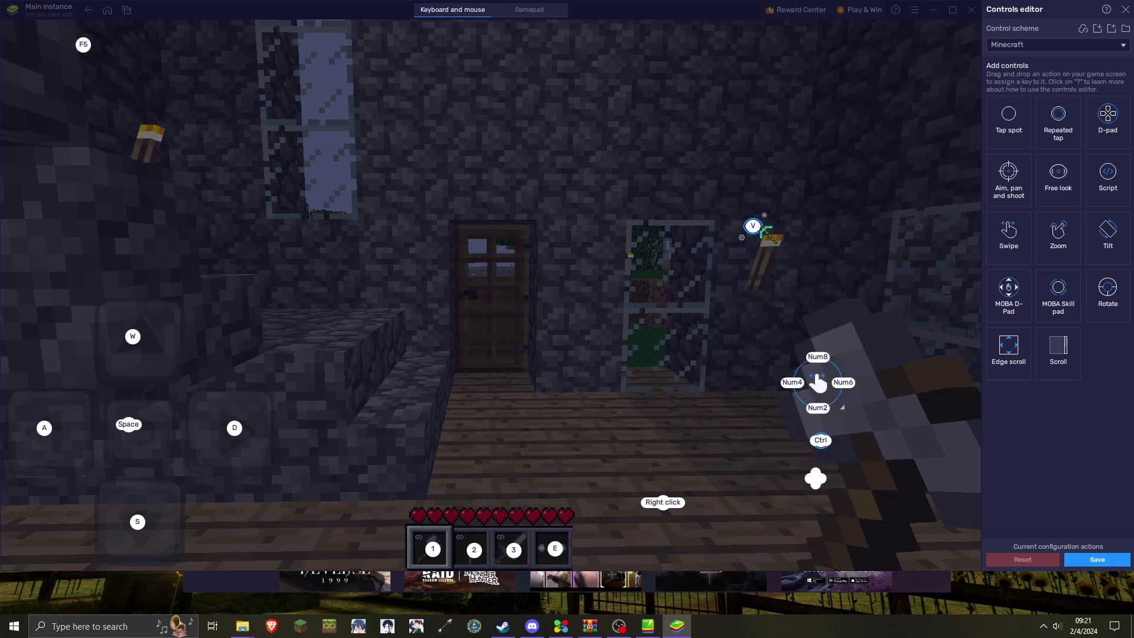
pyautogui.click(764, 215)
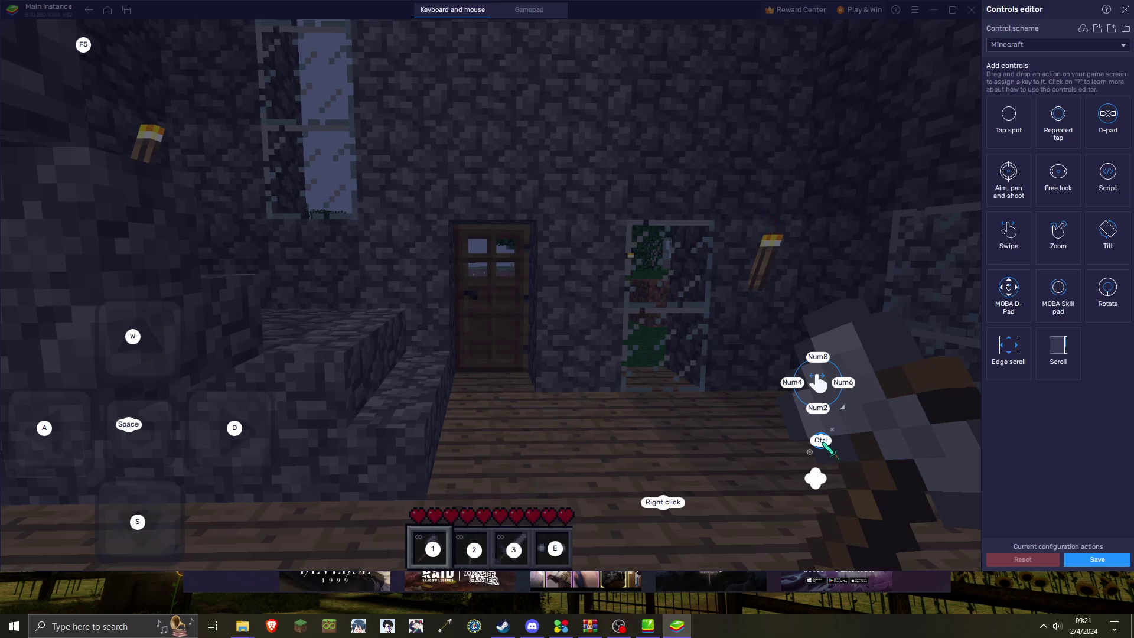
# - Save the scheme, return to the game, and test looking around with the Ctrl-bound mouse aim and by swiping
pyautogui.click(1110, 561)
pyautogui.click(1125, 9)
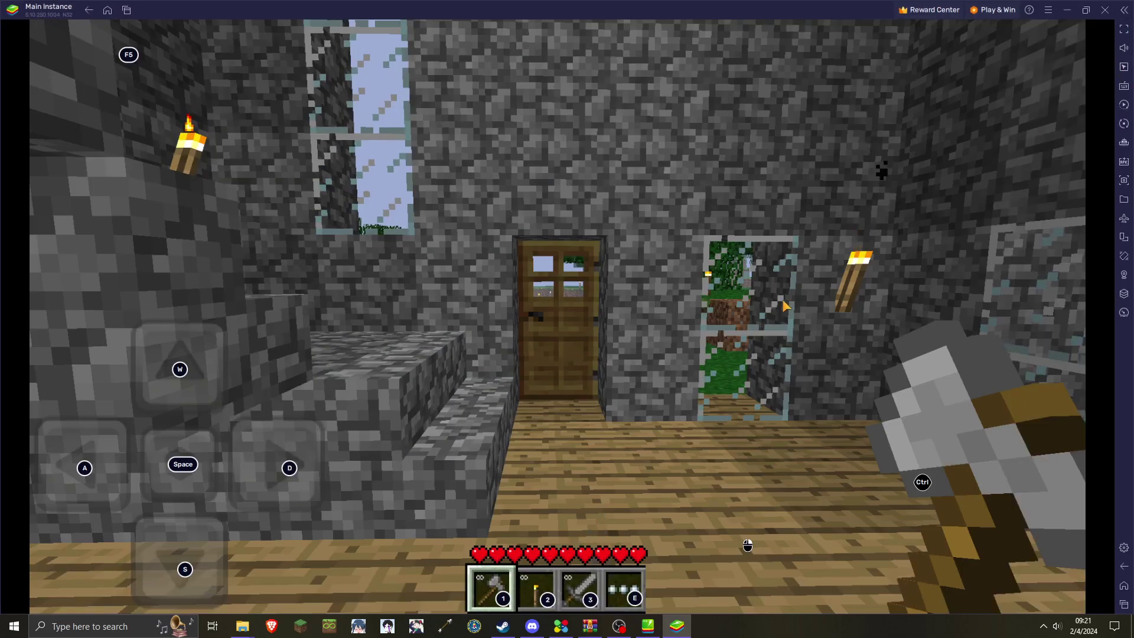
pyautogui.press('ctrl')
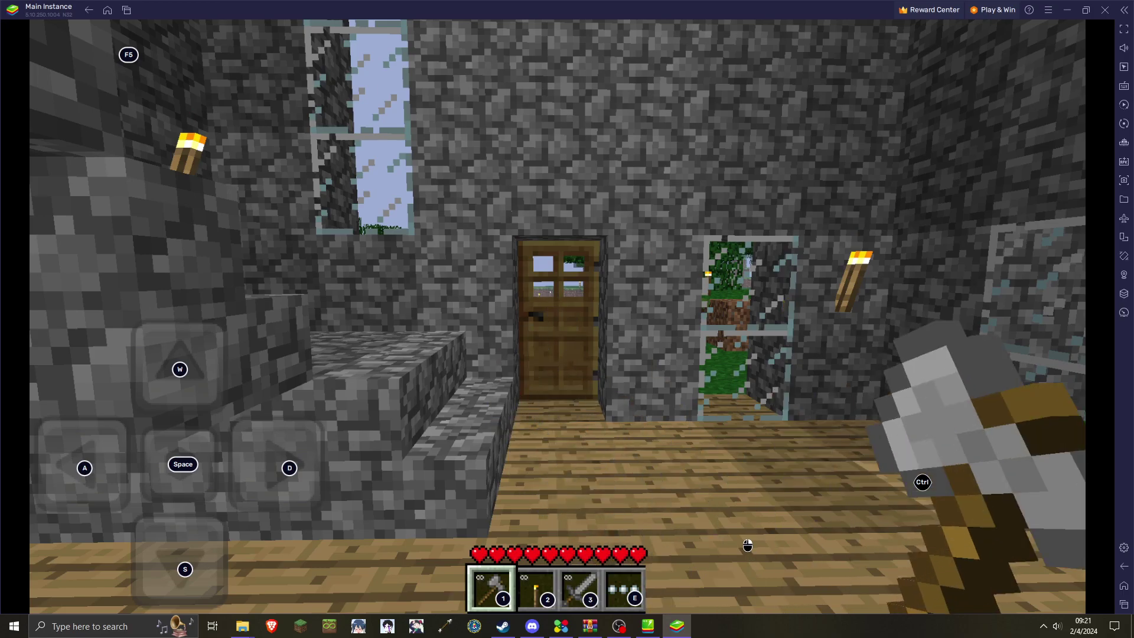
pyautogui.press('ctrl')
pyautogui.press('ctrl')
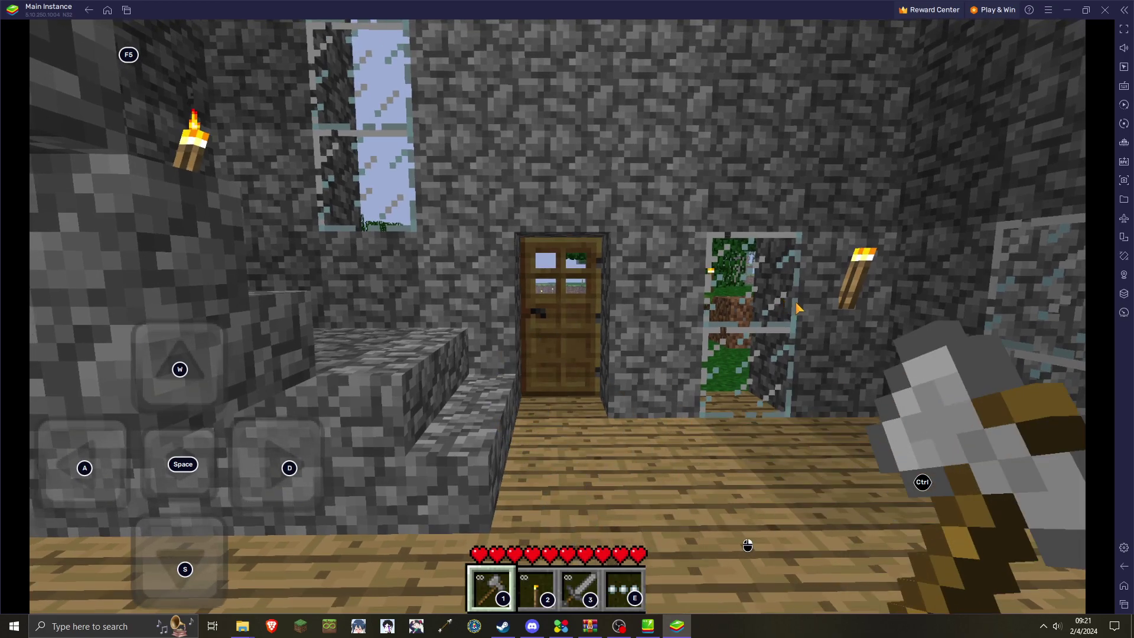
pyautogui.moveTo(802, 304); pyautogui.dragTo(562, 461)
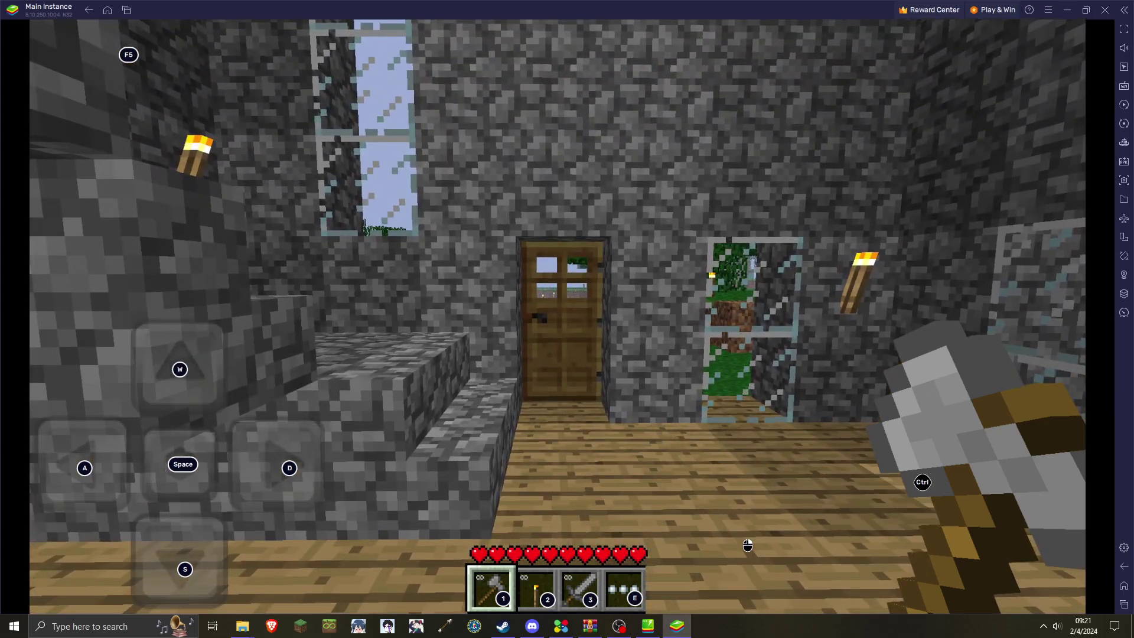
pyautogui.press('ctrl')
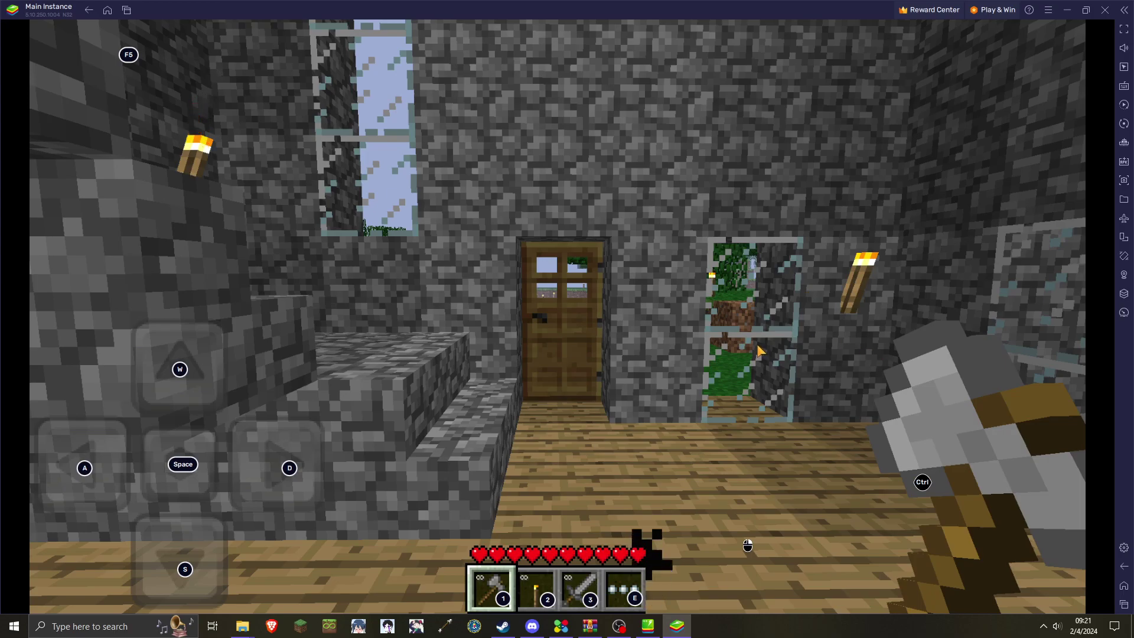
pyautogui.moveTo(635, 330)
pyautogui.mouseDown()
pyautogui.moveTo(650, 485)
pyautogui.moveTo(590, 413)
pyautogui.moveTo(637, 295)
pyautogui.moveTo(638, 330)
pyautogui.mouseUp()
pyautogui.moveTo(558, 395); pyautogui.dragTo(645, 334)
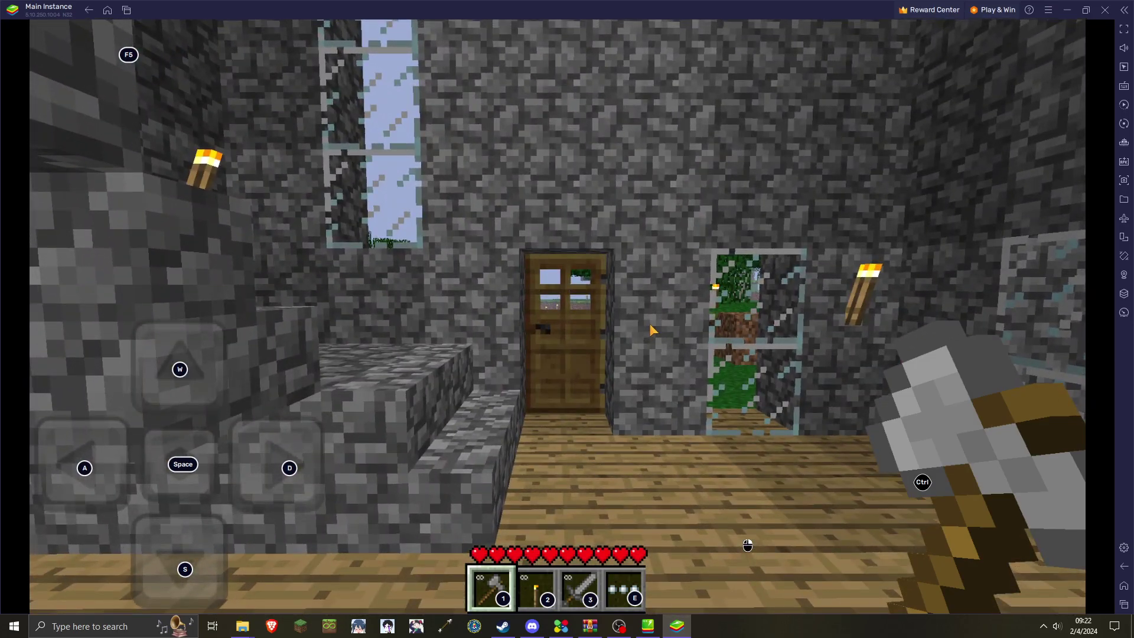
# - Walk out of the house through the wooden door and across the grass, turning the view toward the floating island
pyautogui.press('w')
pyautogui.click(602, 331)
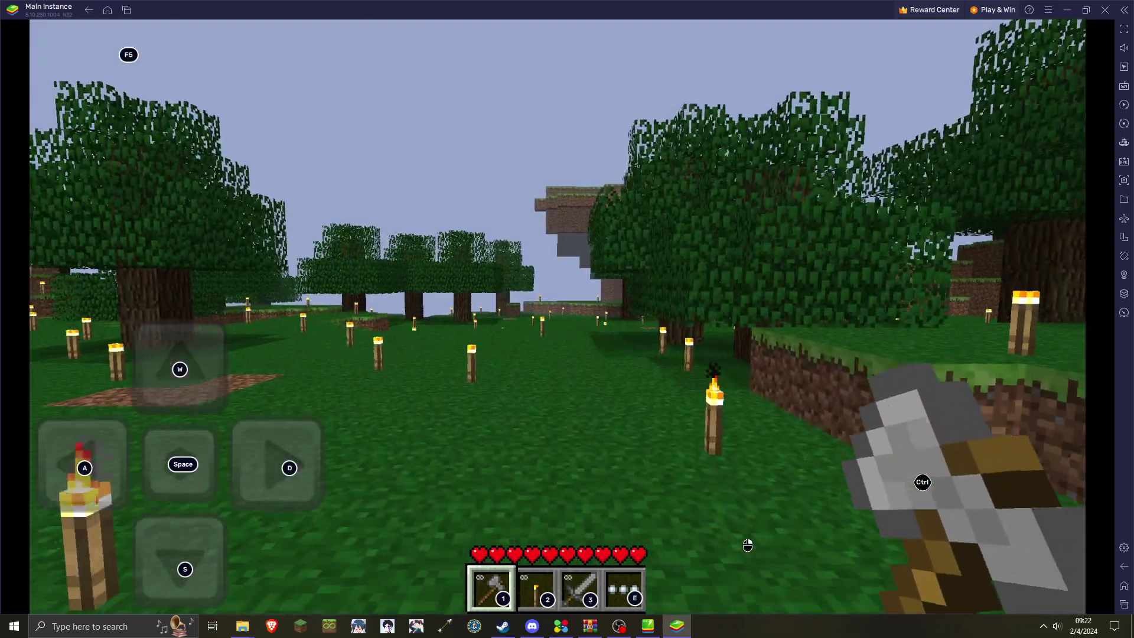
pyautogui.moveTo(748, 544); pyautogui.dragTo(413, 532)
pyautogui.click(671, 355)
pyautogui.moveTo(672, 354); pyautogui.dragTo(945, 366)
pyautogui.press('w')
pyautogui.moveTo(747, 544); pyautogui.dragTo(593, 329)
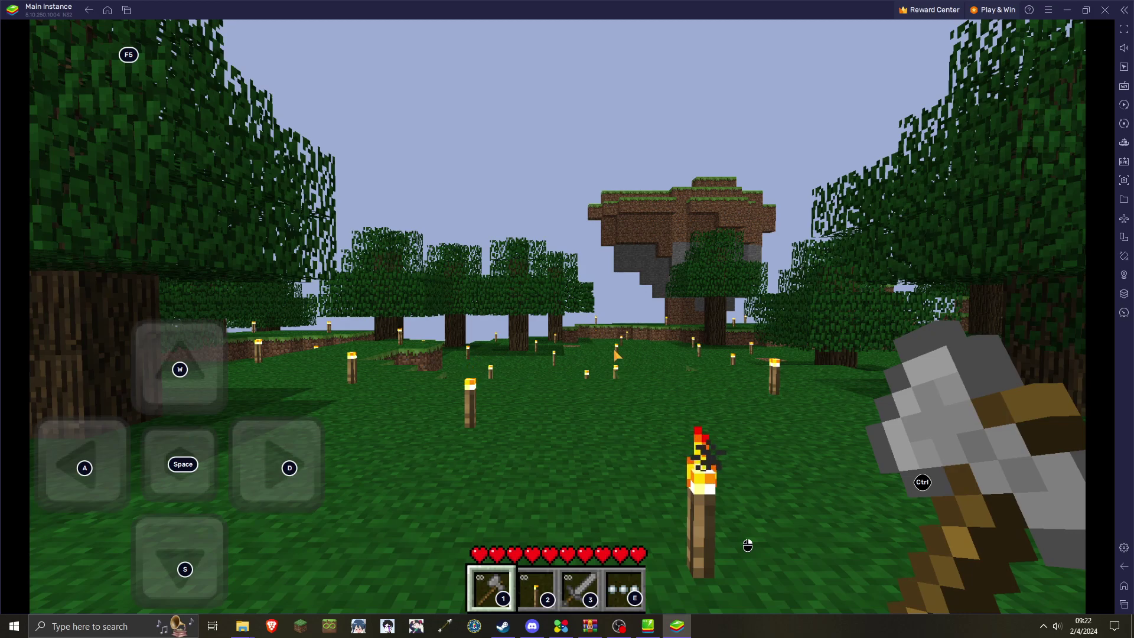
# - Try out an Aim, pan and shoot control on F1 with Fire with left click enabled, and delete it
pyautogui.click(1124, 87)
pyautogui.click(1057, 187)
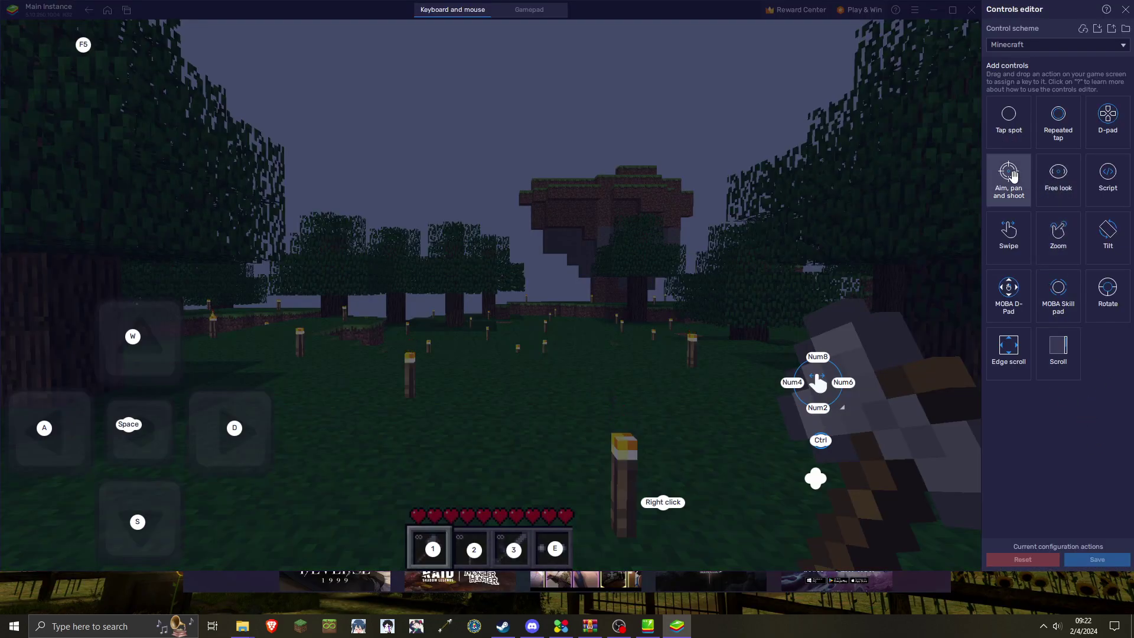
pyautogui.moveTo(1011, 170); pyautogui.dragTo(750, 213)
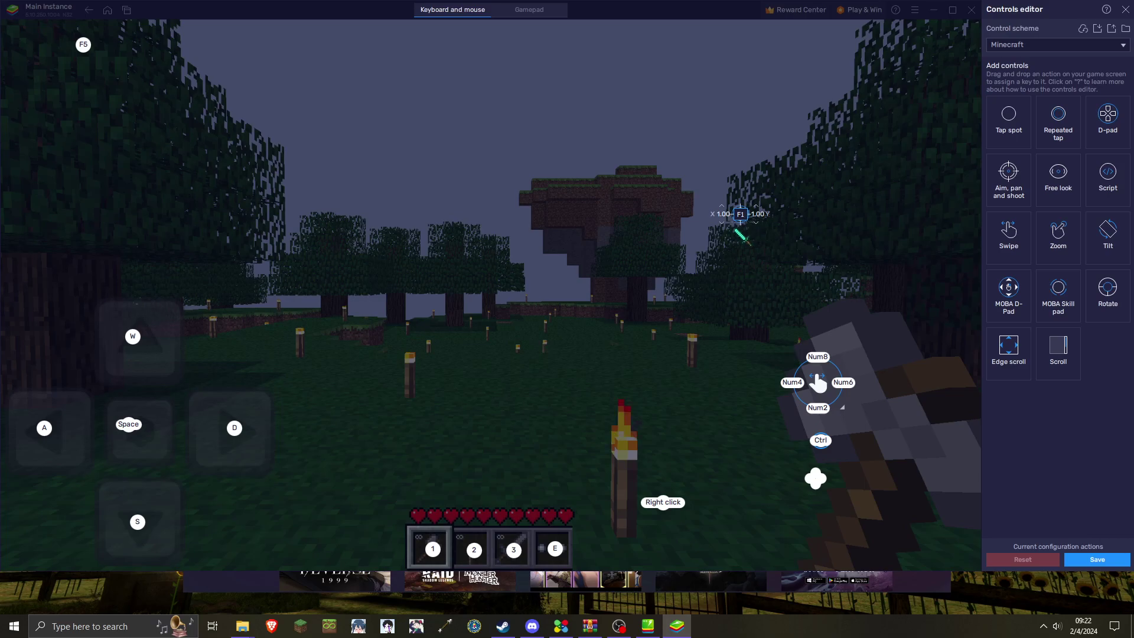
pyautogui.click(737, 228)
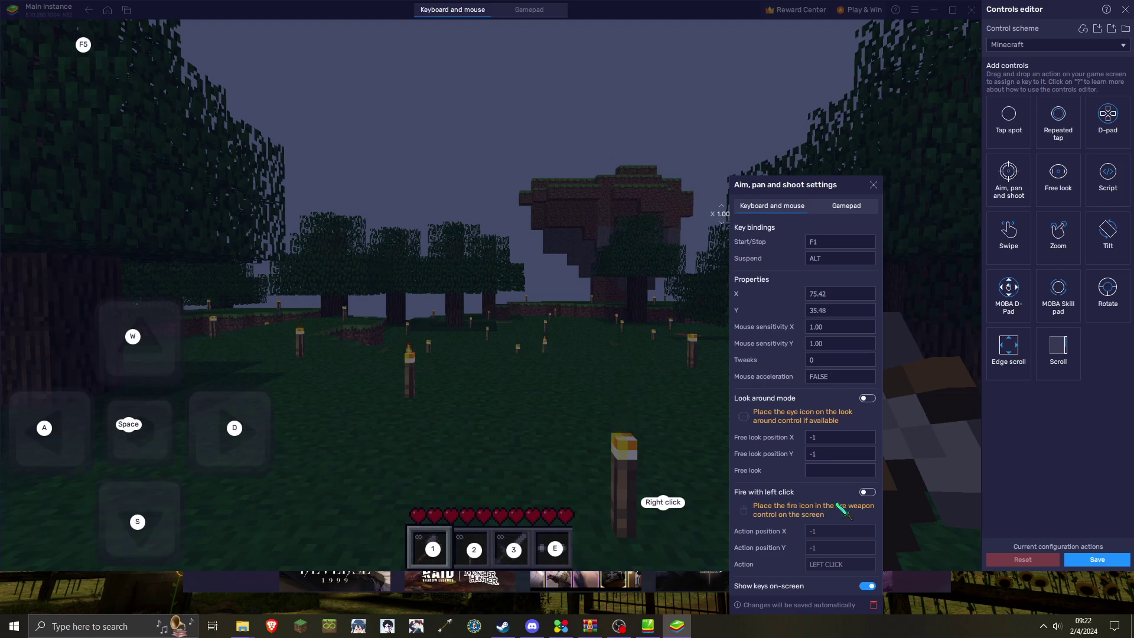
pyautogui.click(867, 492)
pyautogui.click(665, 412)
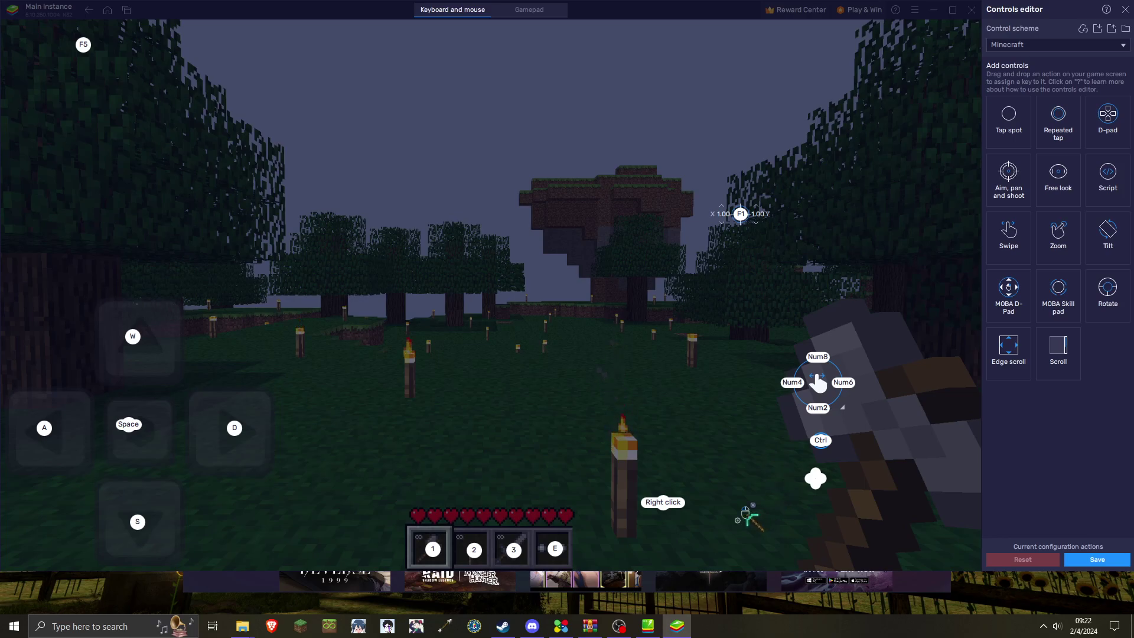
pyautogui.moveTo(747, 514); pyautogui.dragTo(721, 447)
pyautogui.click(748, 205)
# - Save the controls configuration and return to the outdoor game view
pyautogui.moveTo(825, 443)
pyautogui.click(1105, 560)
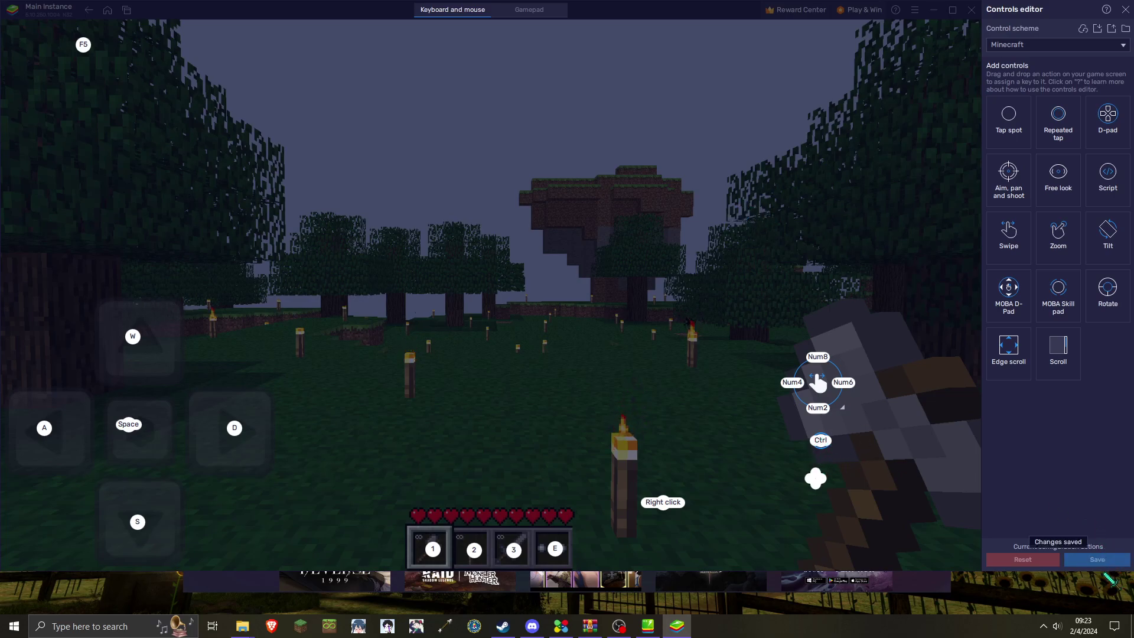
pyautogui.click(1125, 9)
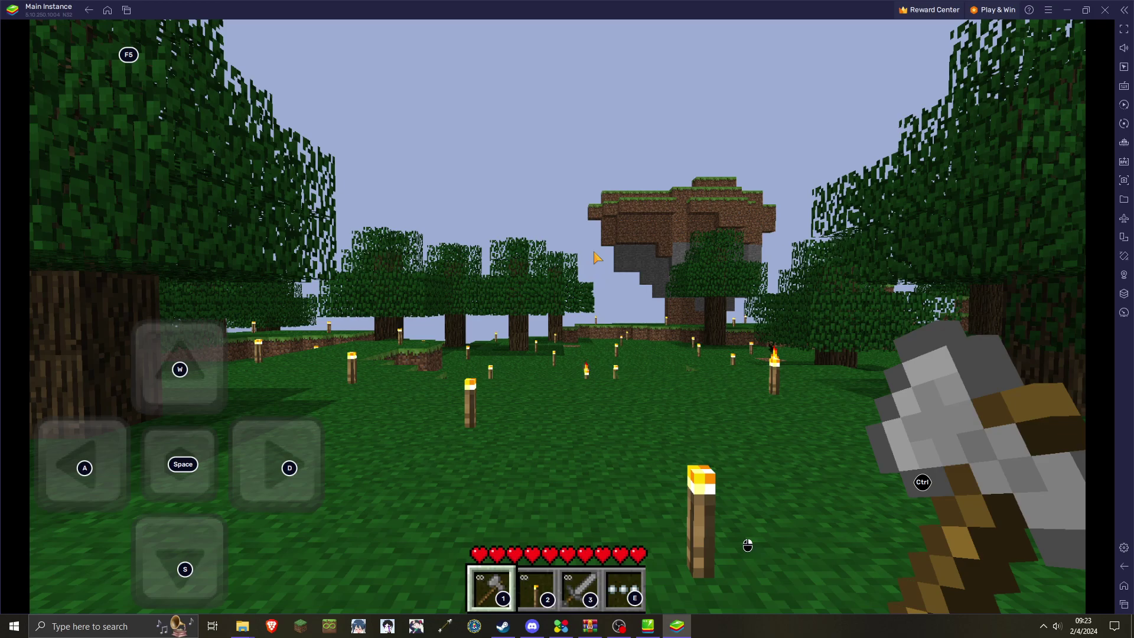
# - Pause the game and assign the backtick (`) as the Back shortcut in the emulator settings
pyautogui.press('Escape')
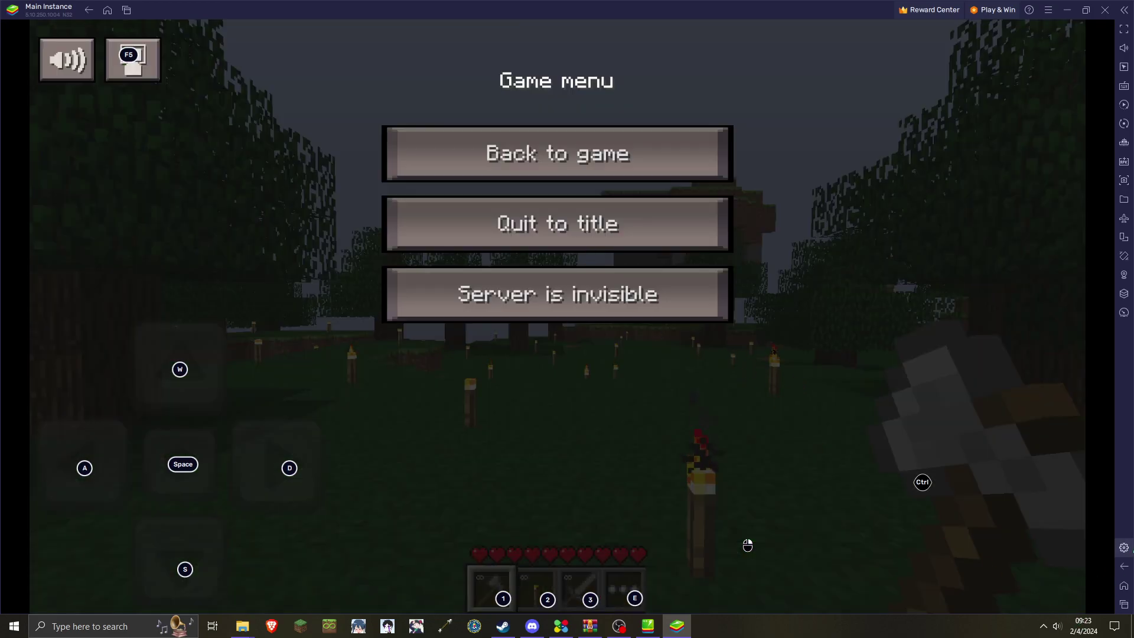
pyautogui.click(1125, 549)
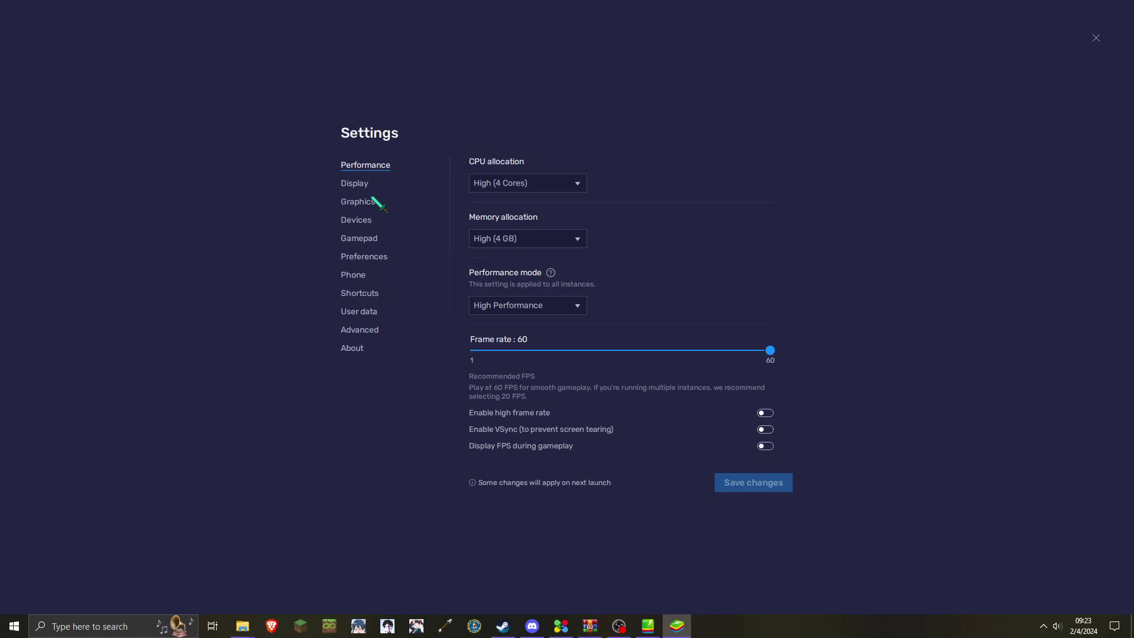
pyautogui.click(362, 293)
pyautogui.click(698, 431)
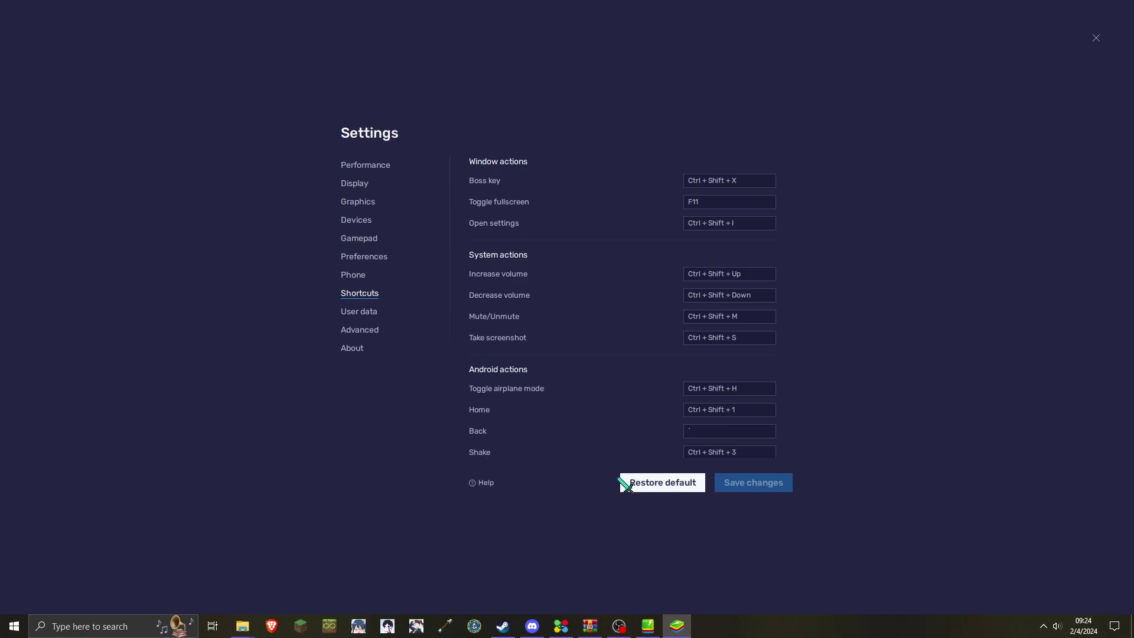
pyautogui.click(729, 431)
pyautogui.press('`')
pyautogui.click(728, 431)
pyautogui.click(1096, 37)
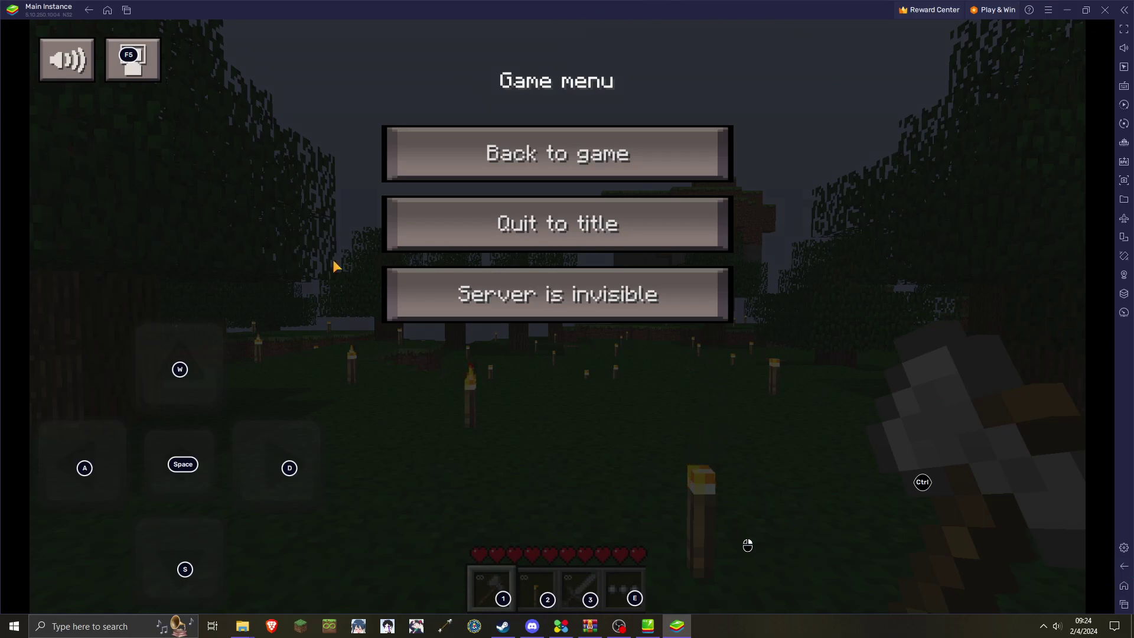
# - Resume the game and bring the game menu back up to test the back action
pyautogui.click(590, 157)
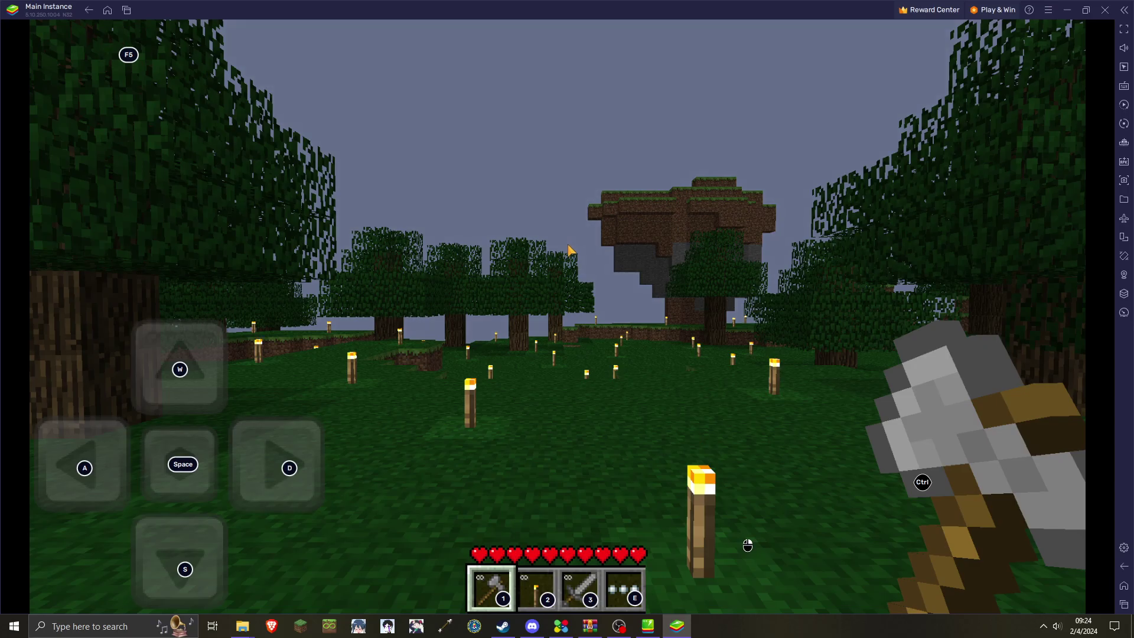
pyautogui.press('Escape')
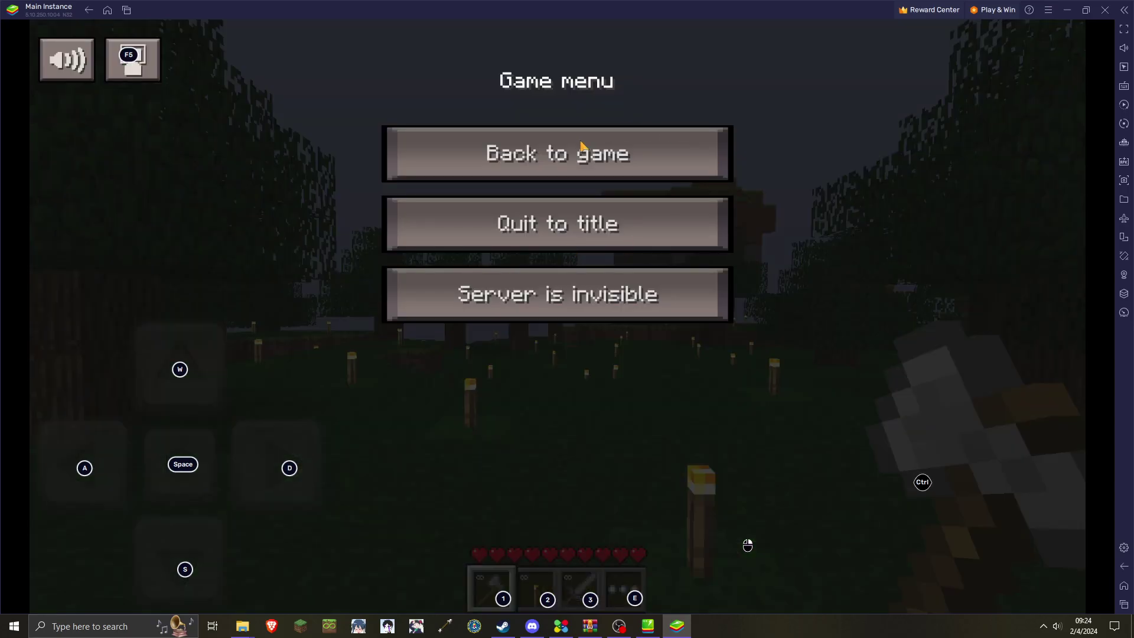
# - Resume the game, walk to the cobblestone house and enter through its wooden door
pyautogui.click(565, 158)
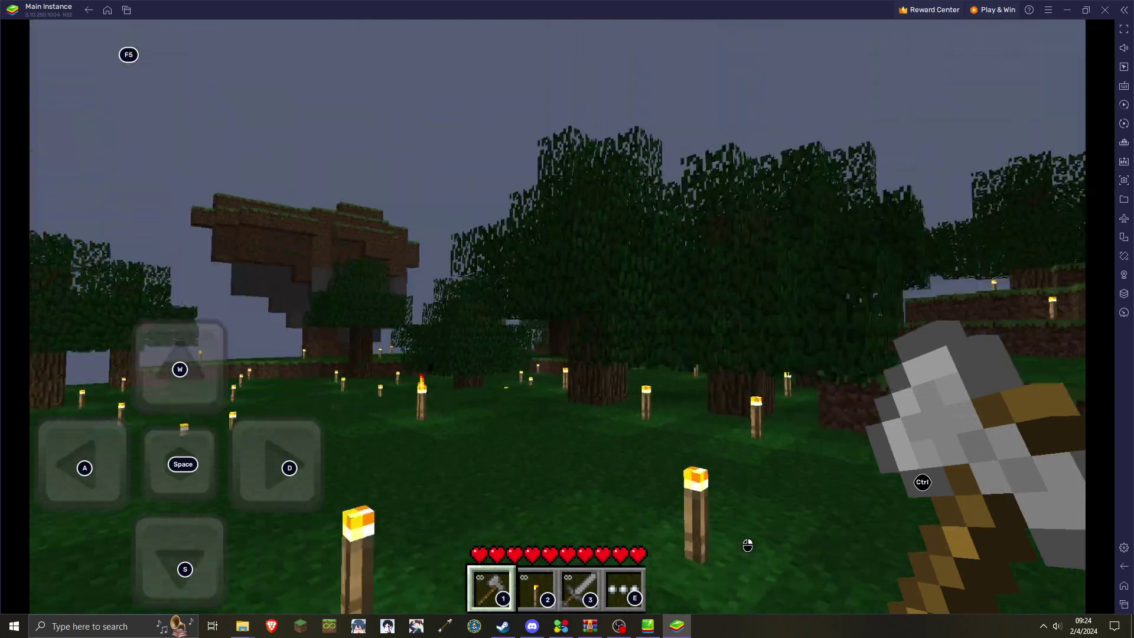
pyautogui.press('w')
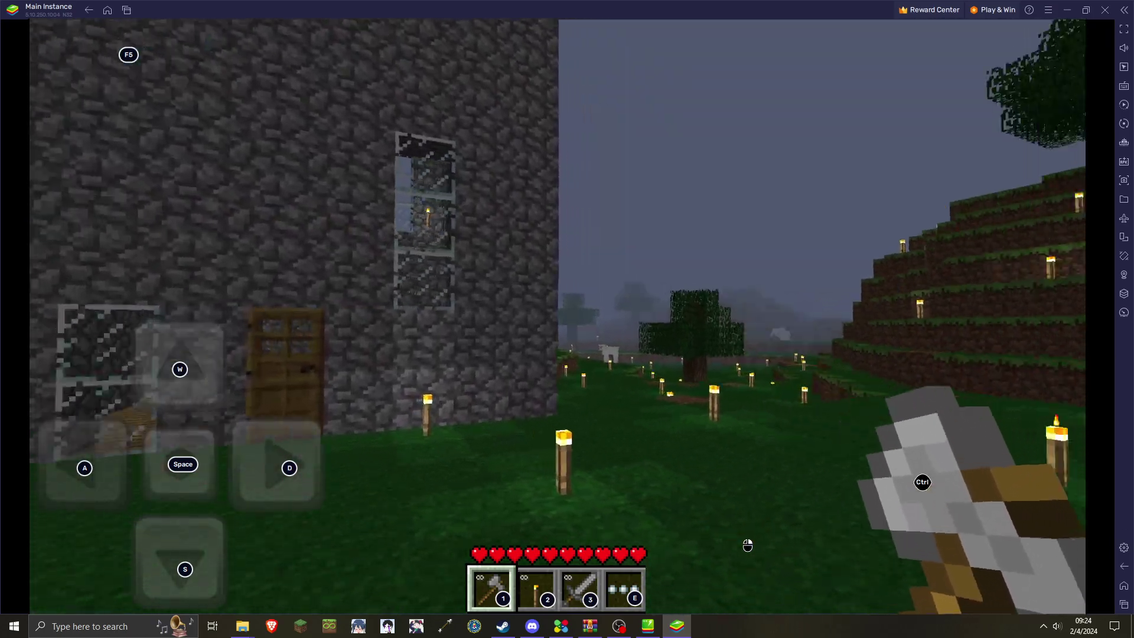
pyautogui.press('w')
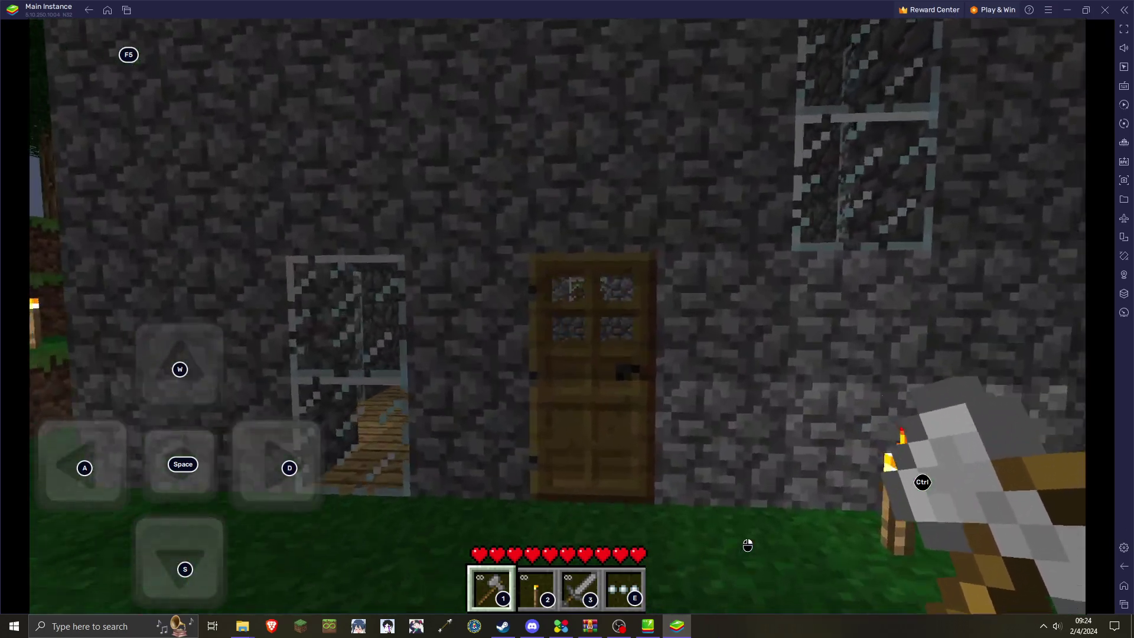
pyautogui.click(626, 366)
pyautogui.press('w')
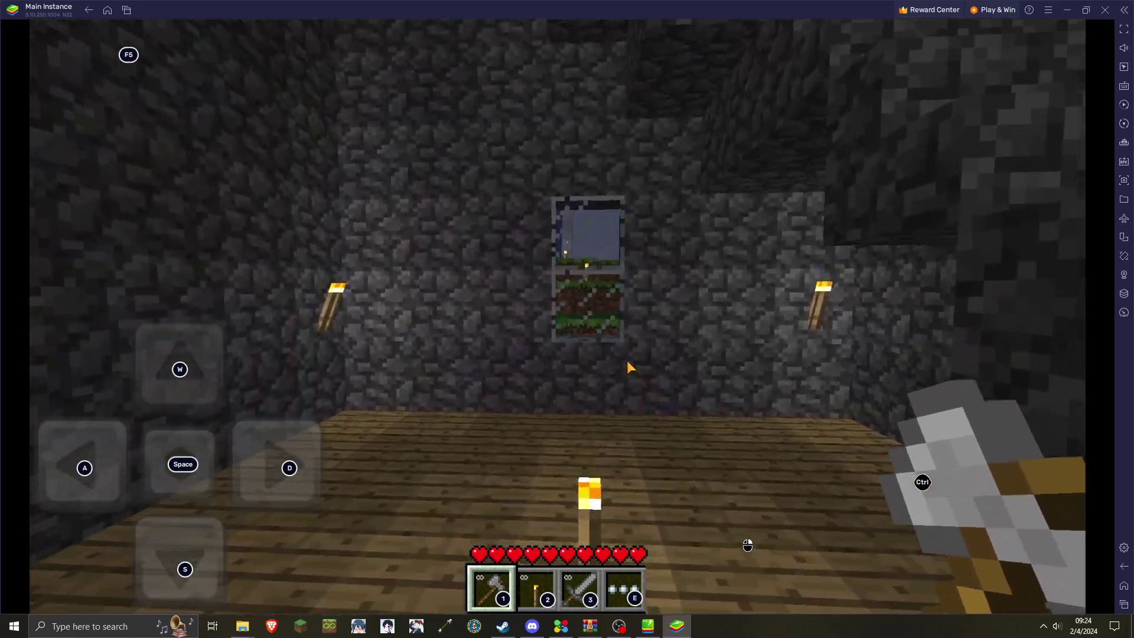
pyautogui.moveTo(629, 366); pyautogui.dragTo(625, 338)
pyautogui.click(614, 309)
pyautogui.press('s')
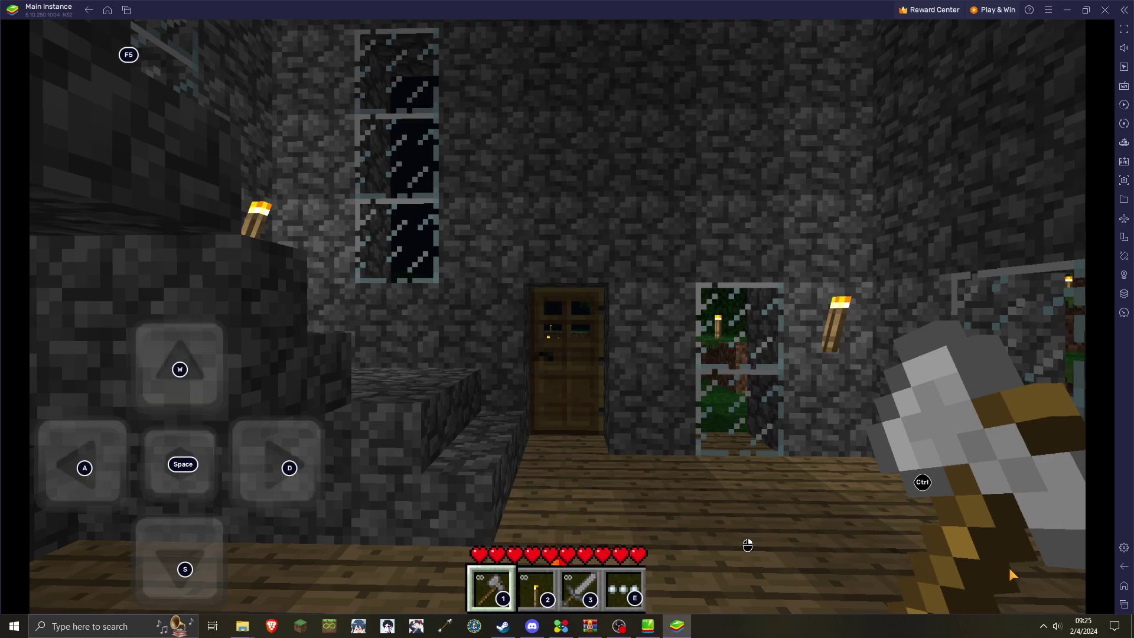
# - Set the emulator's mouse cursor style to System default in the display settings and save the changes
pyautogui.click(1123, 547)
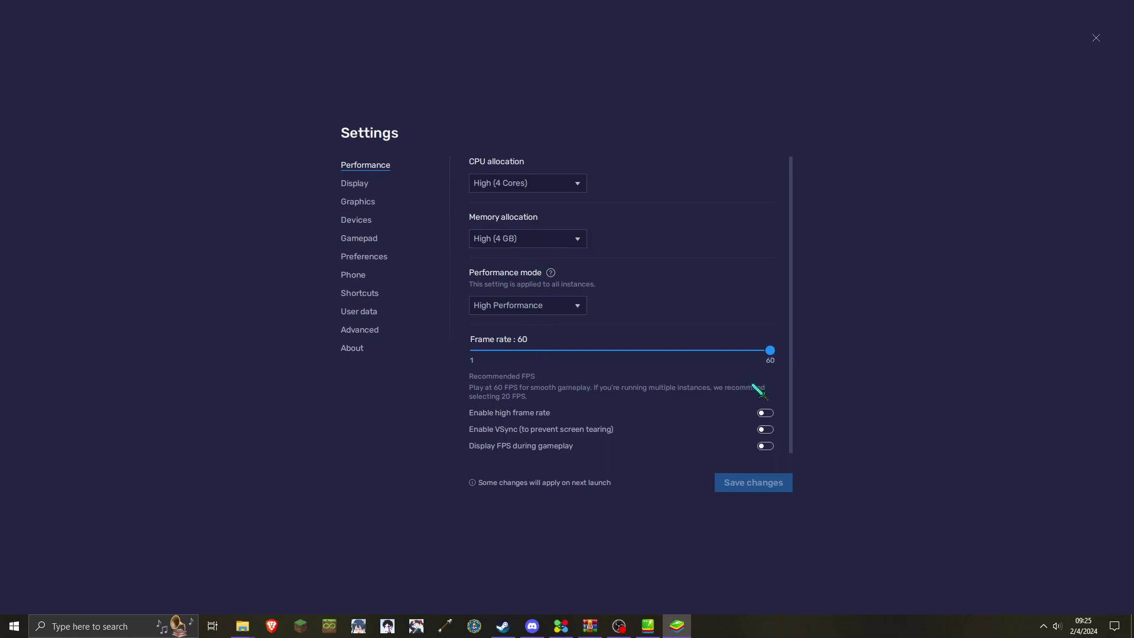
pyautogui.scroll(-1, 743, 392)
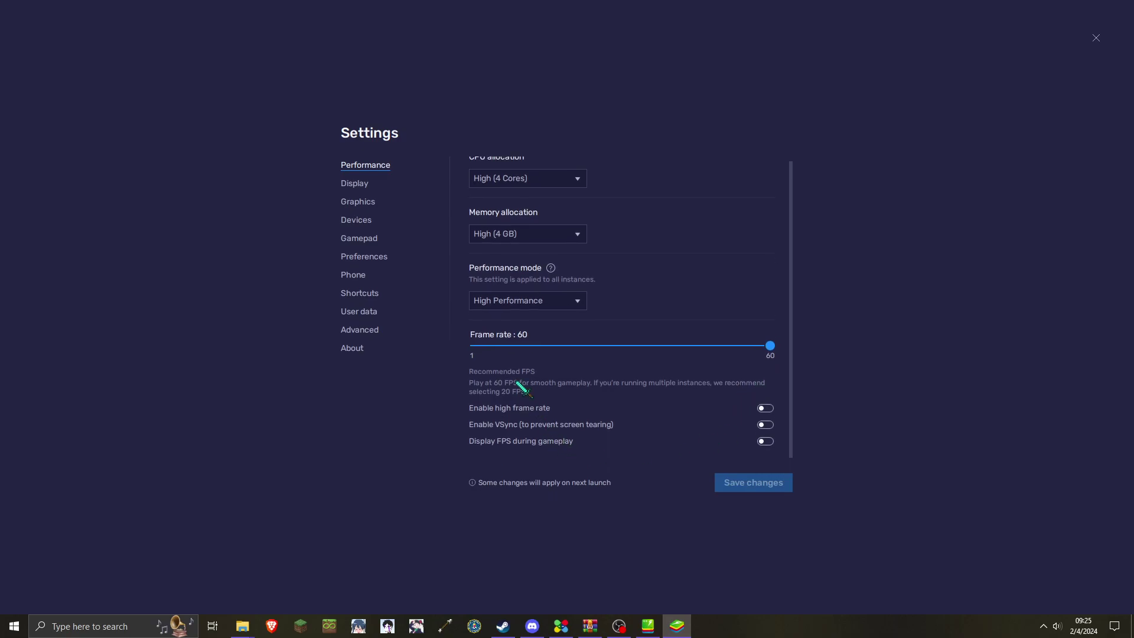
pyautogui.click(357, 184)
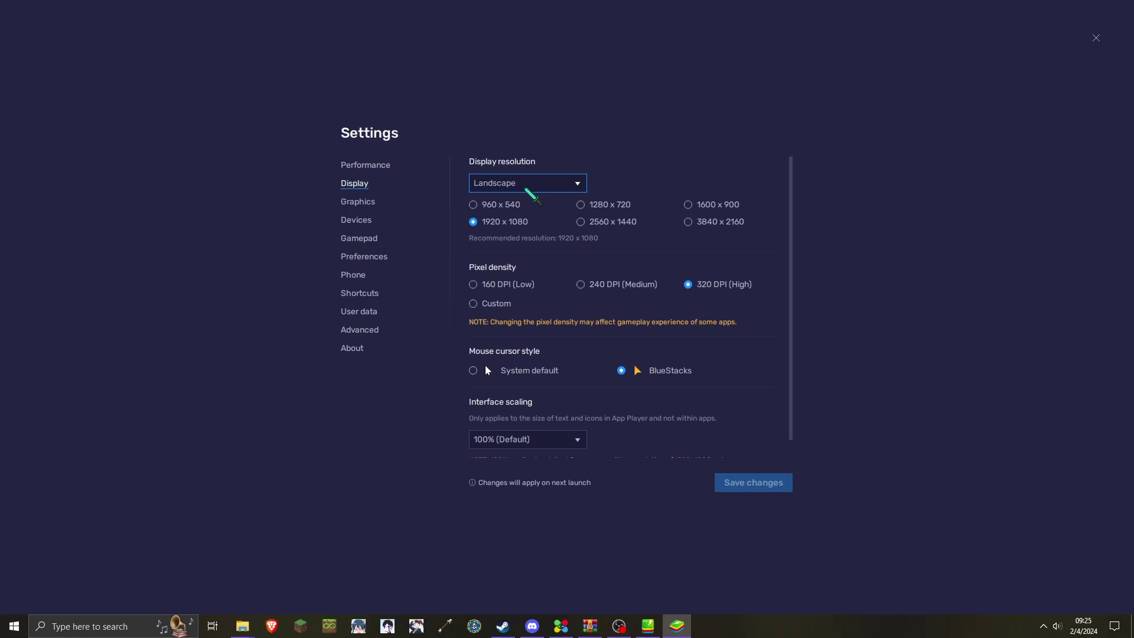
pyautogui.click(526, 188)
pyautogui.click(529, 198)
pyautogui.scroll(-1, 722, 319)
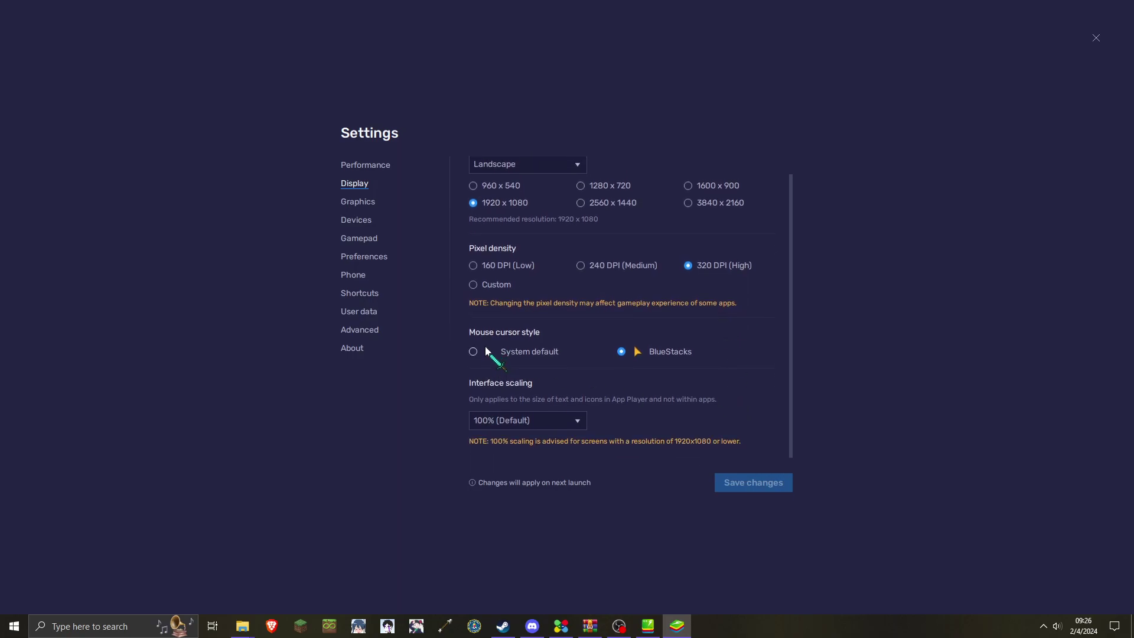
pyautogui.click(473, 352)
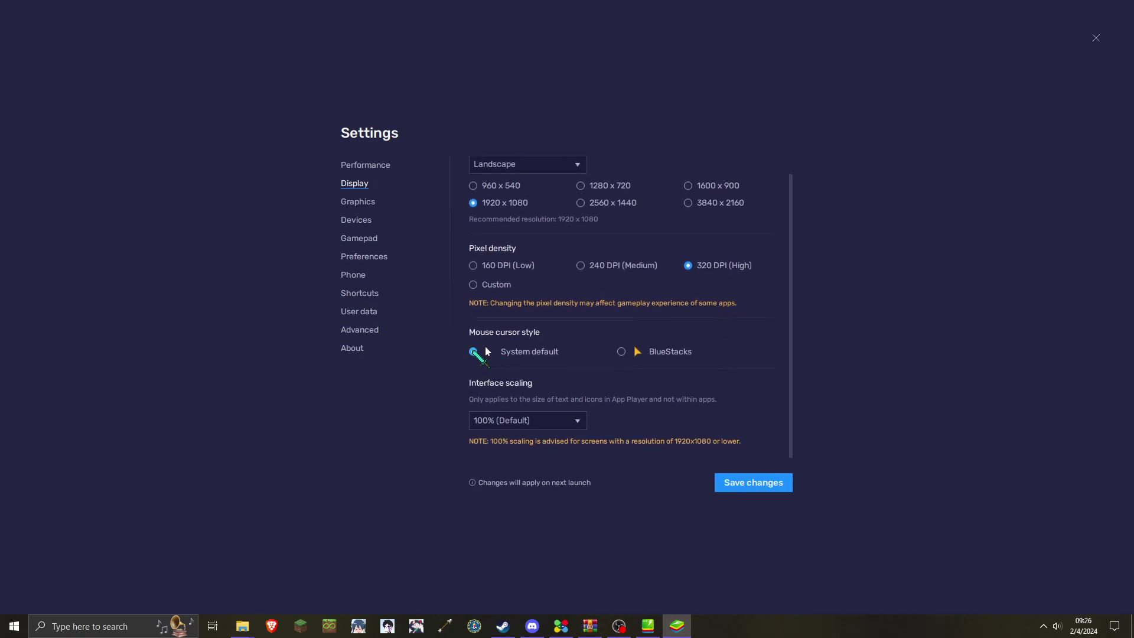
pyautogui.click(778, 491)
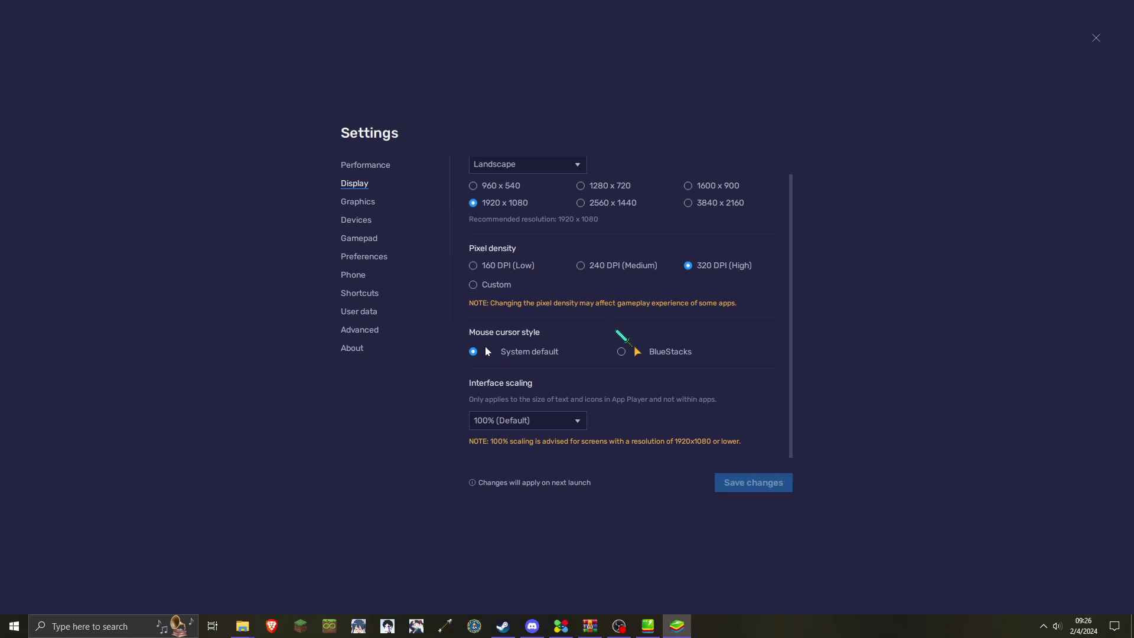
# - Review the graphics settings, including the ASTC textures options, and return to the game without changing them
pyautogui.click(367, 206)
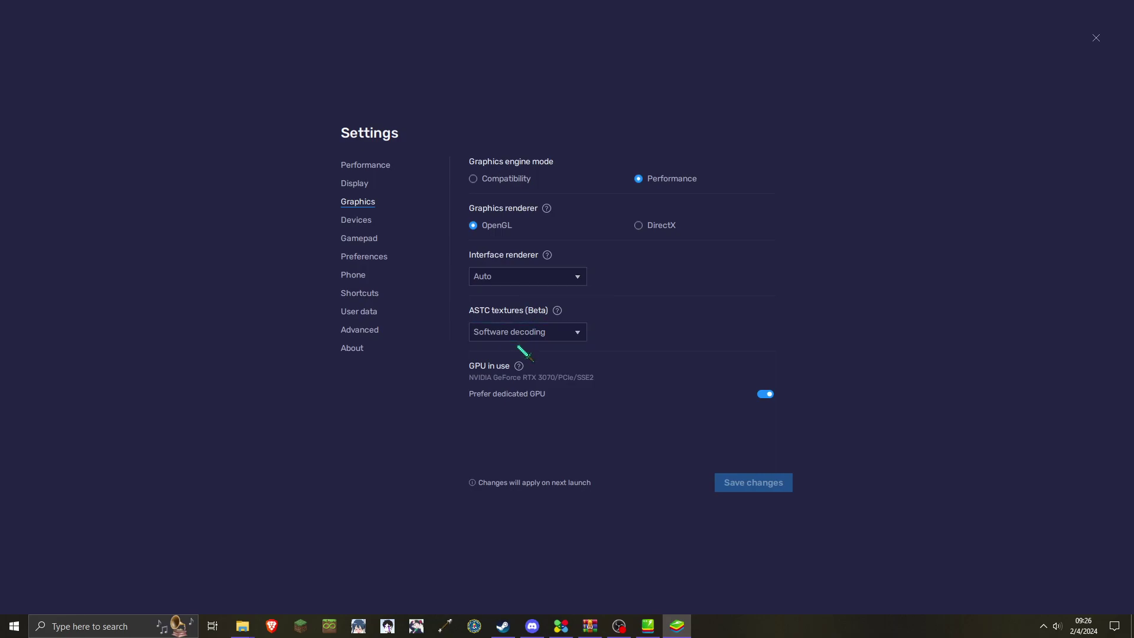
pyautogui.click(576, 336)
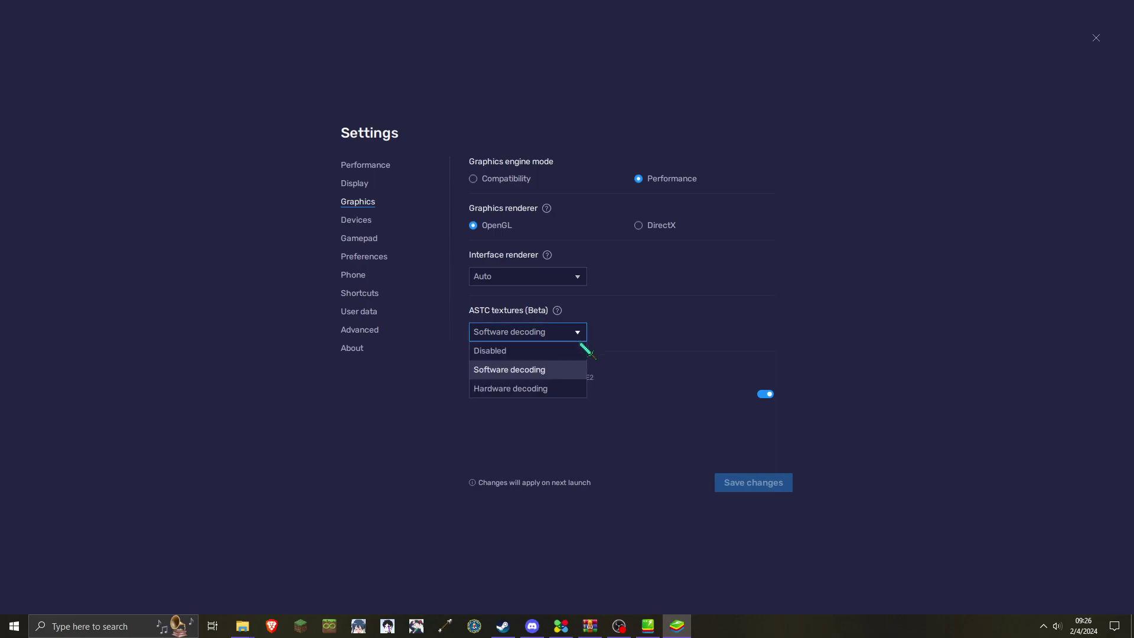
pyautogui.click(658, 340)
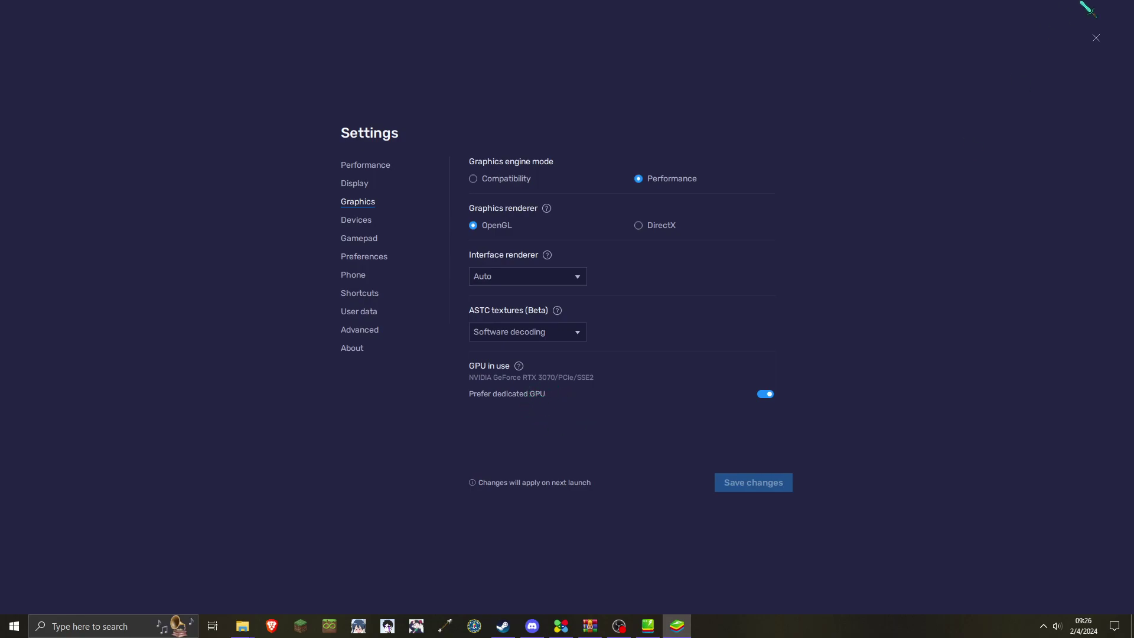
pyautogui.click(1096, 38)
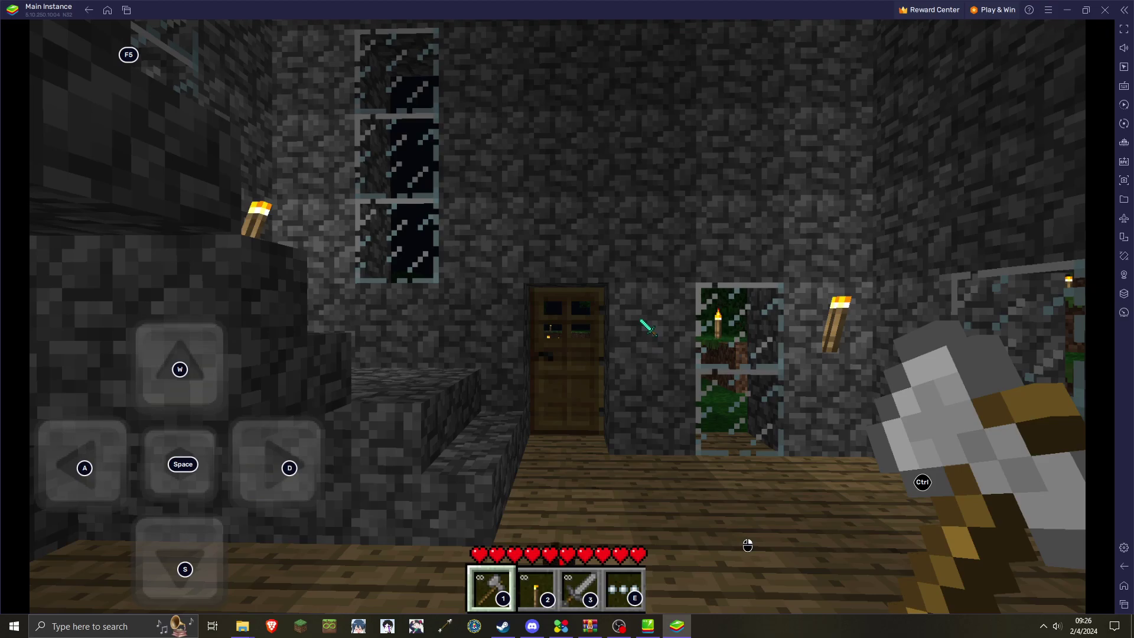